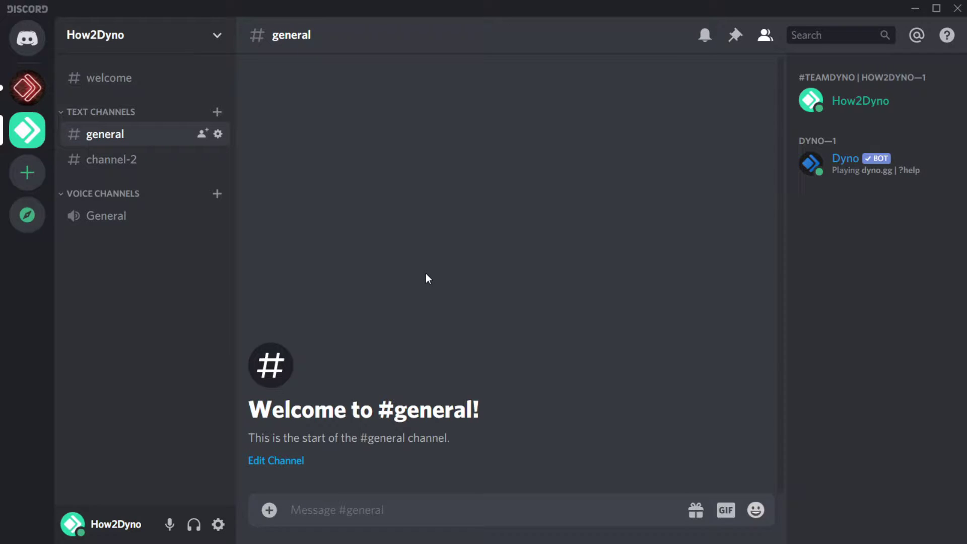
- Create and save a red Unverified role in How2Dyno's server roles
{"action": "left_click", "coordinate": [217, 38]}
{"action": "left_click", "coordinate": [201, 132]}
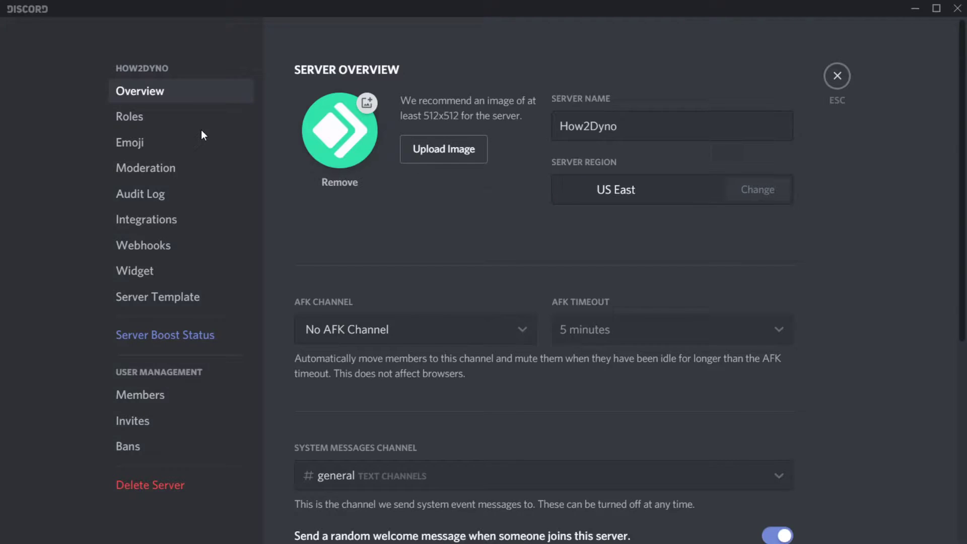
{"action": "left_click", "coordinate": [191, 116]}
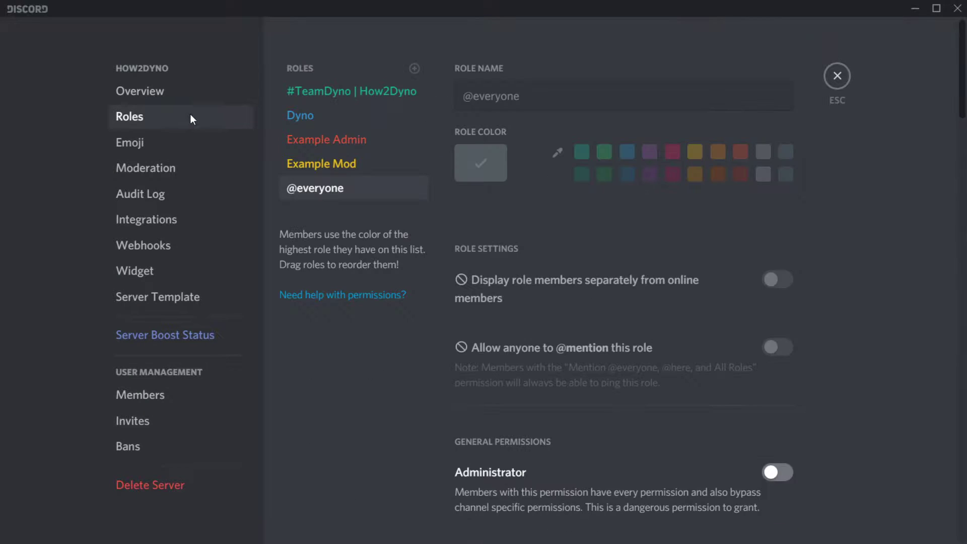
{"action": "left_click", "coordinate": [415, 68]}
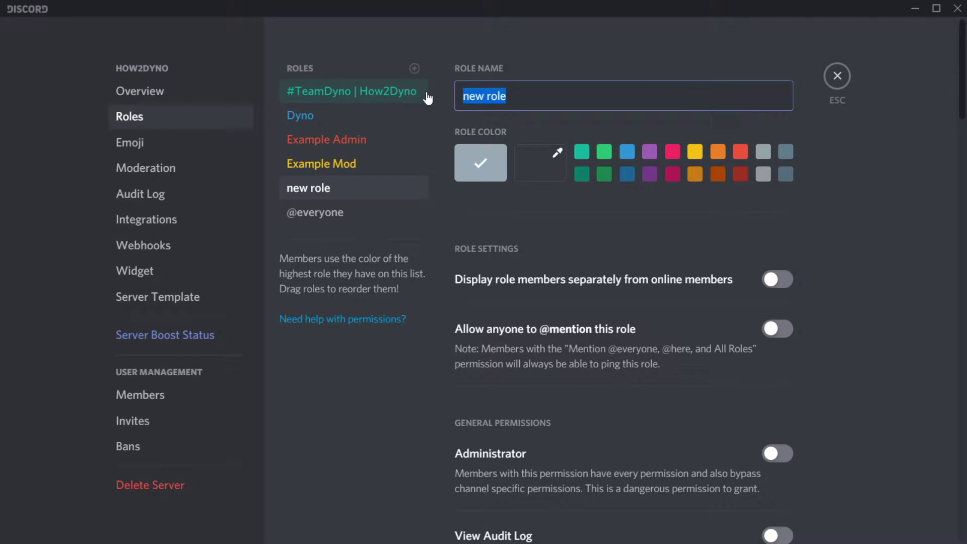
{"action": "type", "text": "Unverified"}
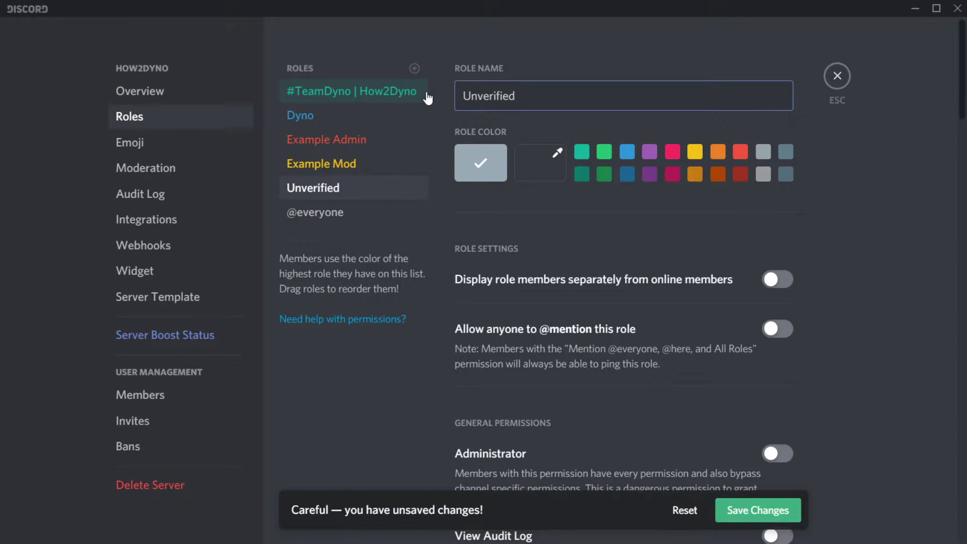
{"action": "left_click", "coordinate": [742, 157]}
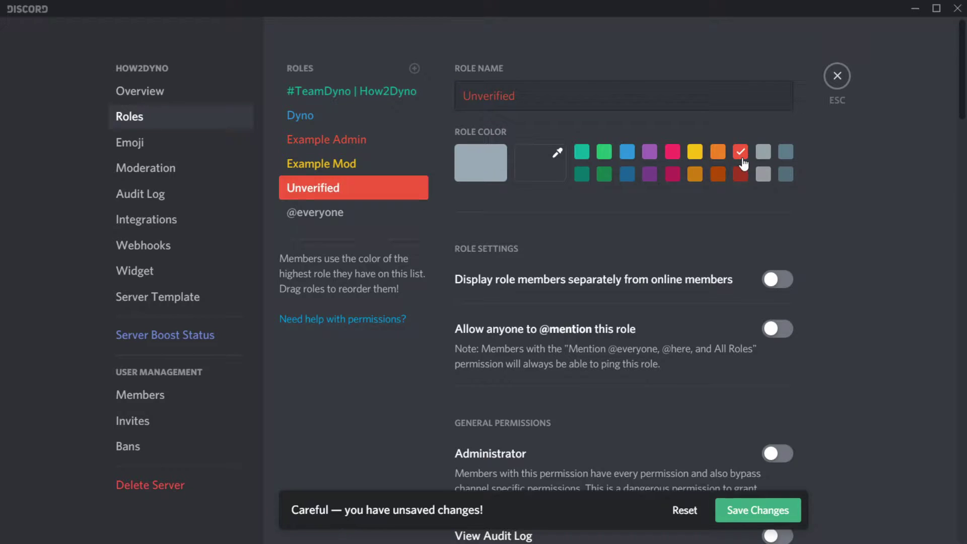
{"action": "left_click", "coordinate": [772, 519]}
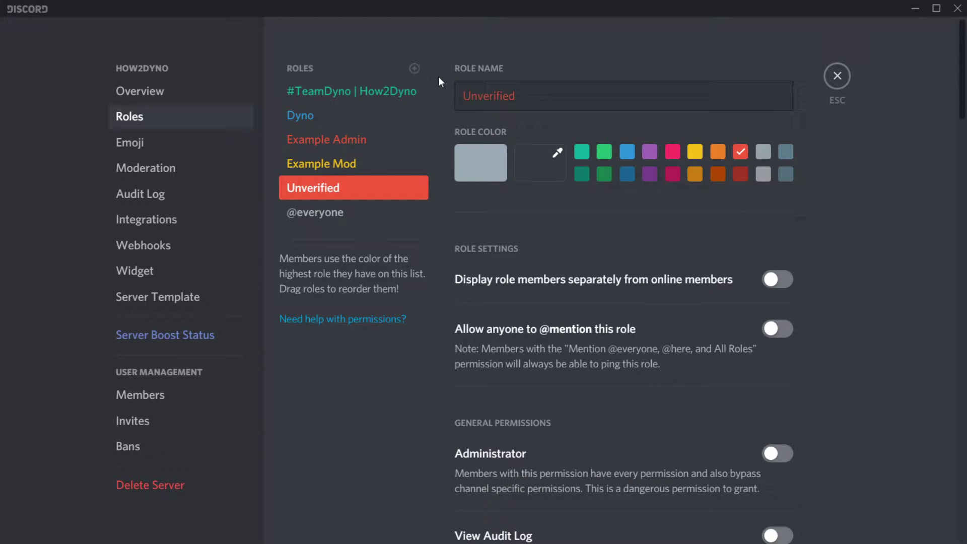
- Add and save a green Verified role, then return to #general
{"action": "left_click", "coordinate": [415, 70]}
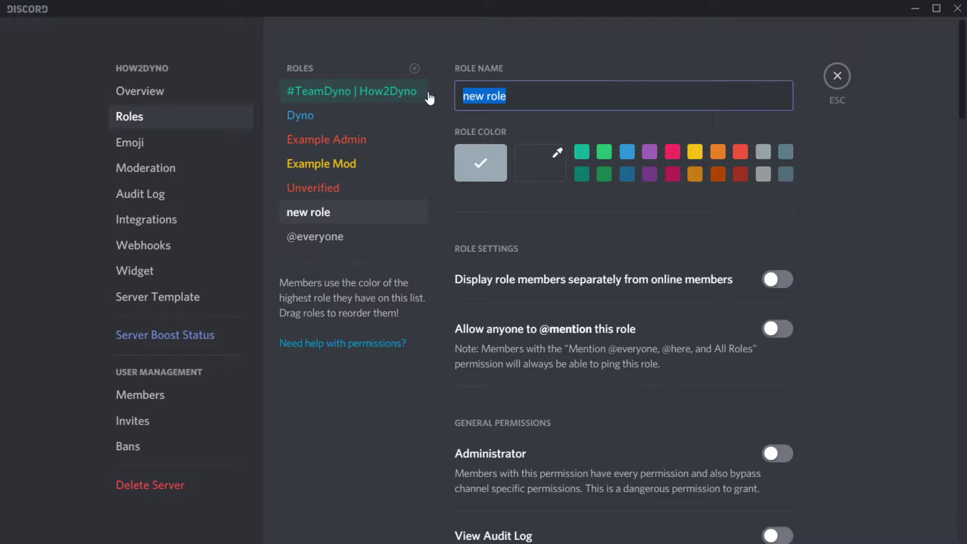
{"action": "type", "text": "Verified"}
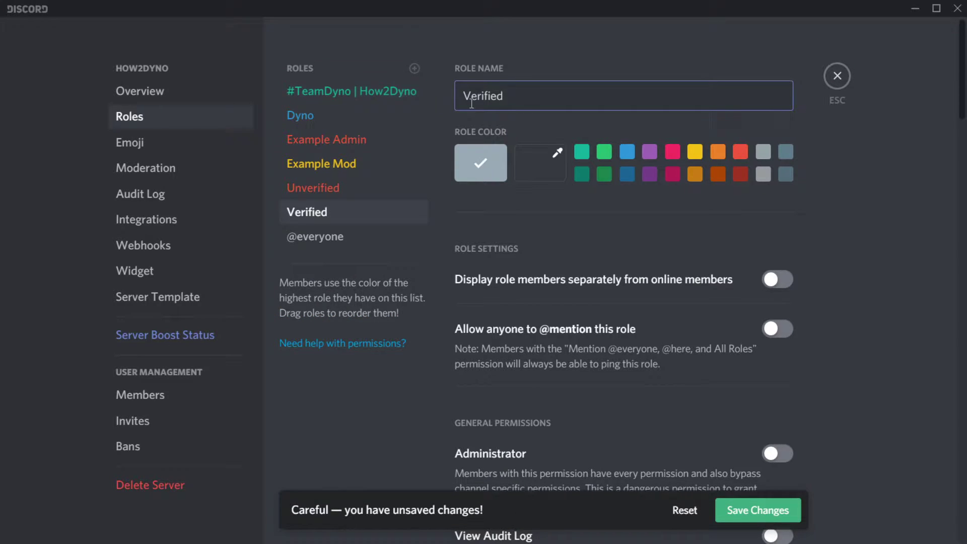
{"action": "left_click", "coordinate": [604, 155]}
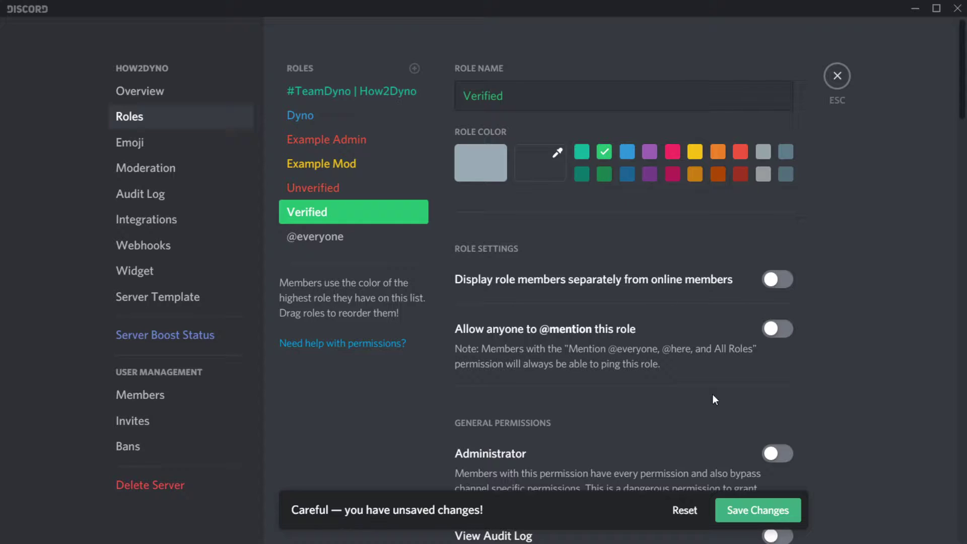
{"action": "left_click", "coordinate": [765, 507]}
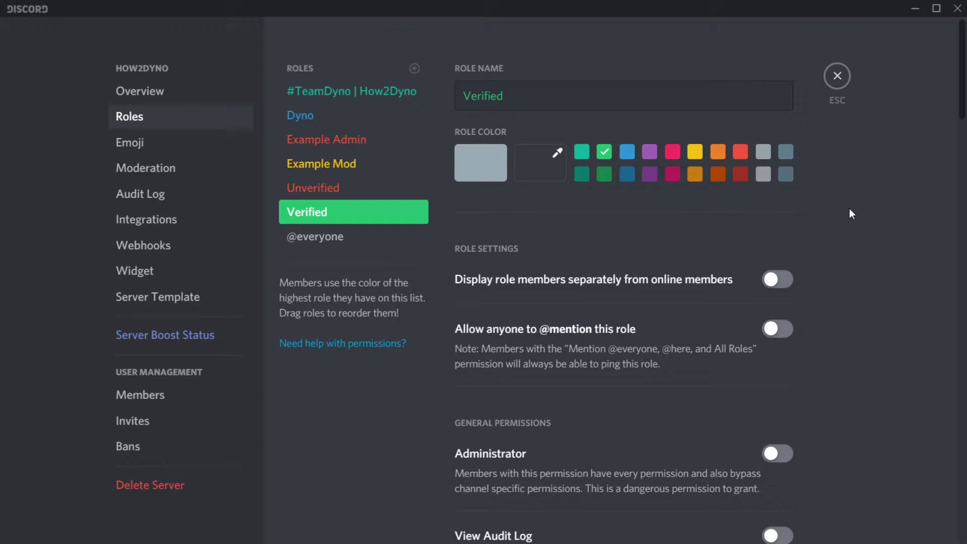
{"action": "left_click", "coordinate": [837, 75]}
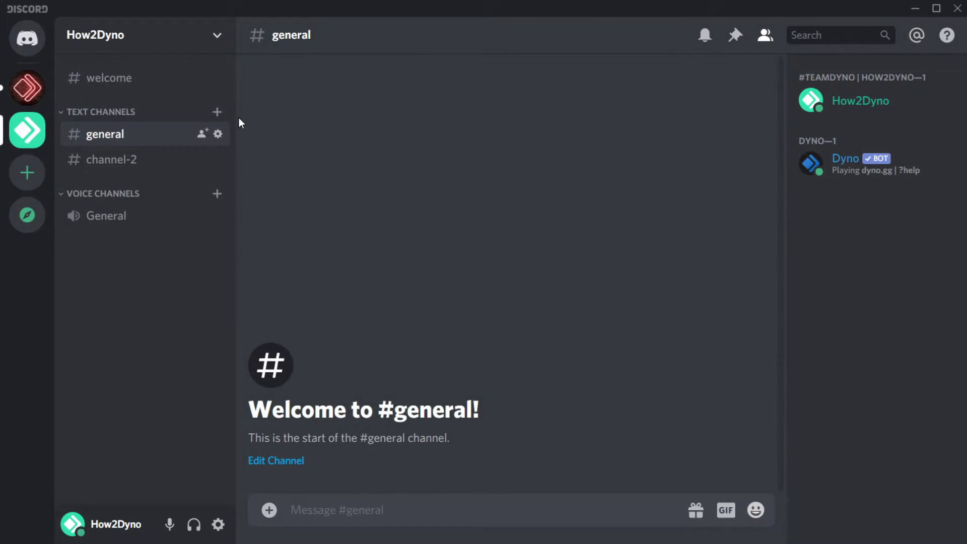
- Create a verify category and move it above TEXT CHANNELS
{"action": "left_click", "coordinate": [177, 38]}
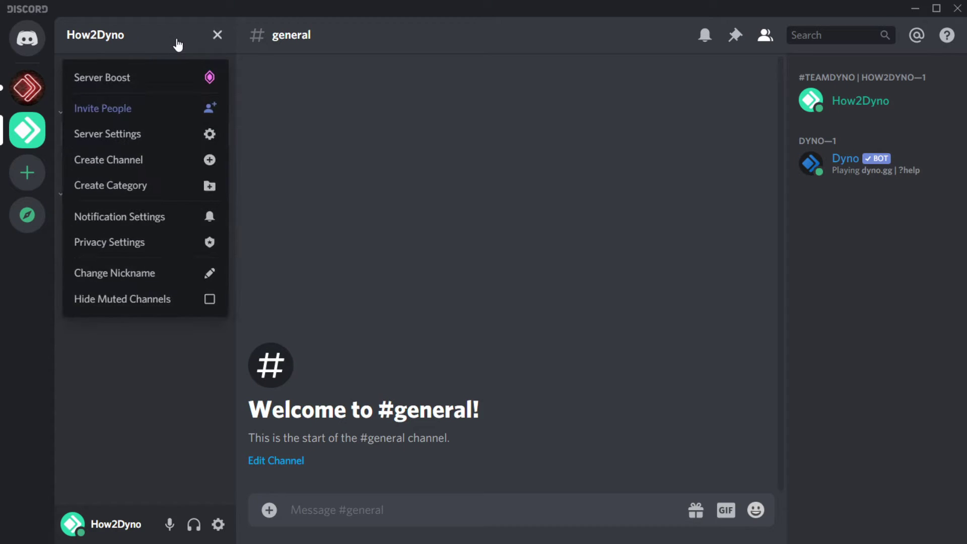
{"action": "left_click", "coordinate": [169, 184]}
{"action": "type", "text": "ify"}
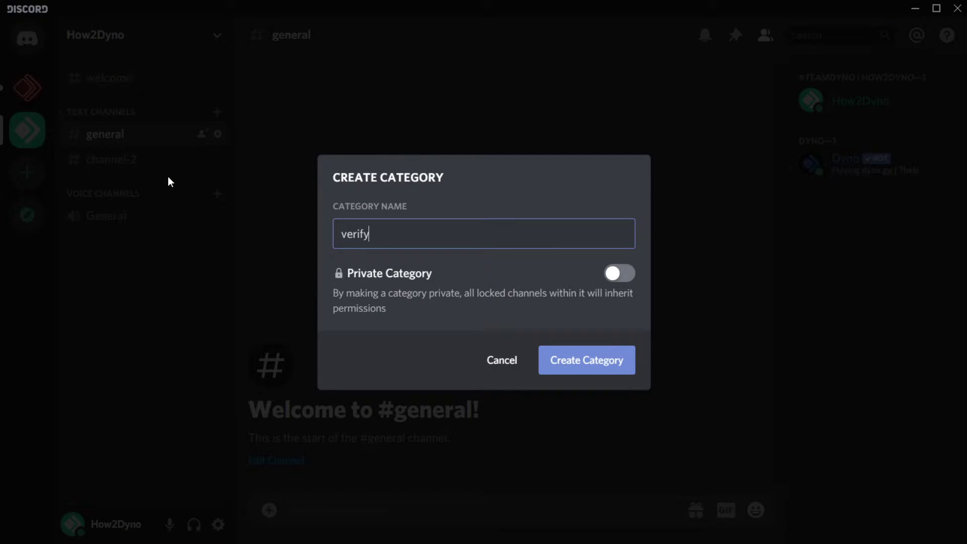
{"action": "key", "text": "Return"}
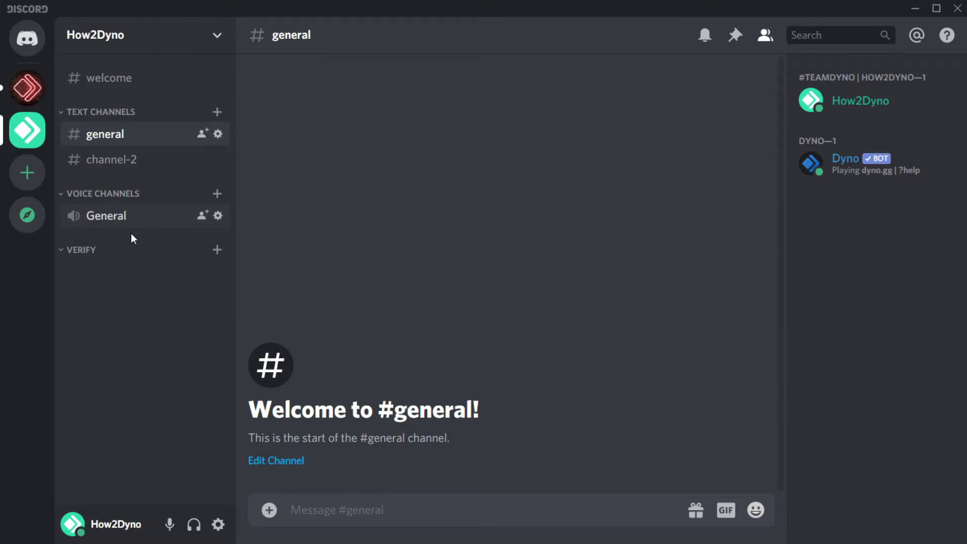
{"action": "left_click_drag", "start_coordinate": [124, 251], "coordinate": [128, 97]}
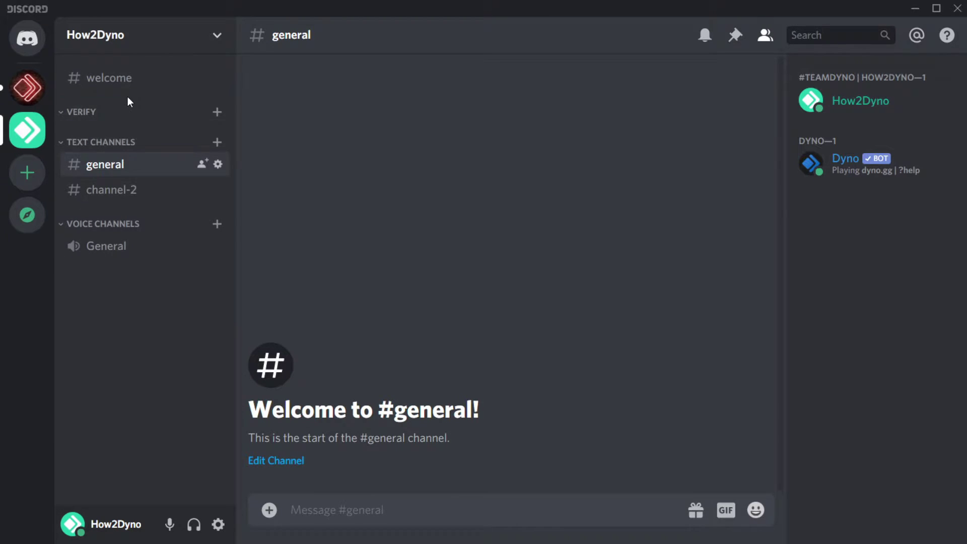
- Add a #verify text channel inside the VERIFY category
{"action": "left_click", "coordinate": [217, 111]}
{"action": "type", "text": "v"}
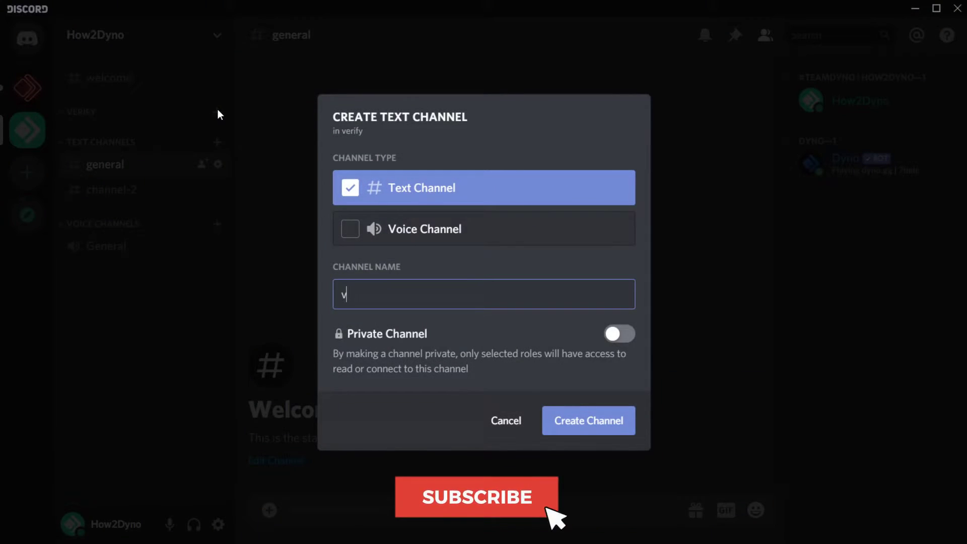
{"action": "type", "text": "erify"}
{"action": "key", "text": "Return"}
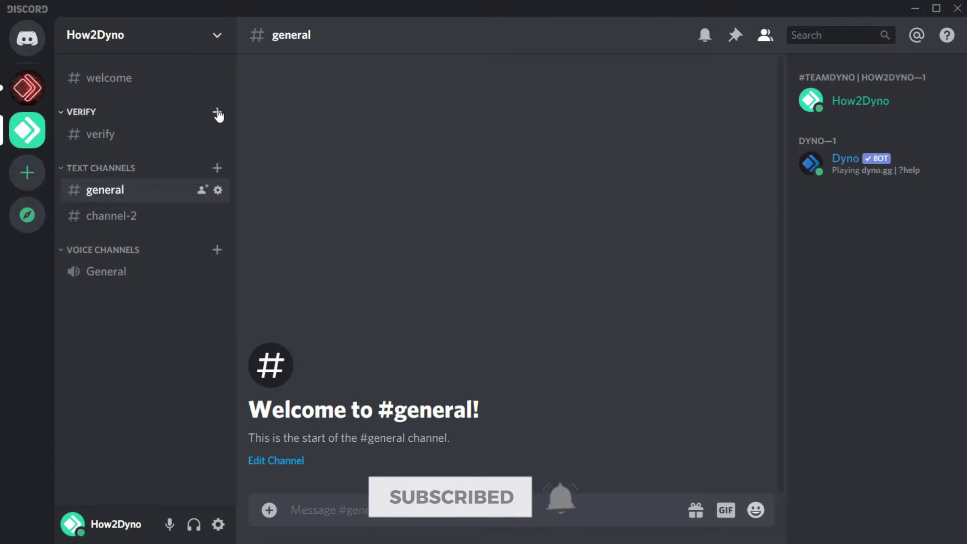
{"action": "right_click", "coordinate": [194, 110]}
{"action": "mouse_move", "coordinate": [239, 159]}
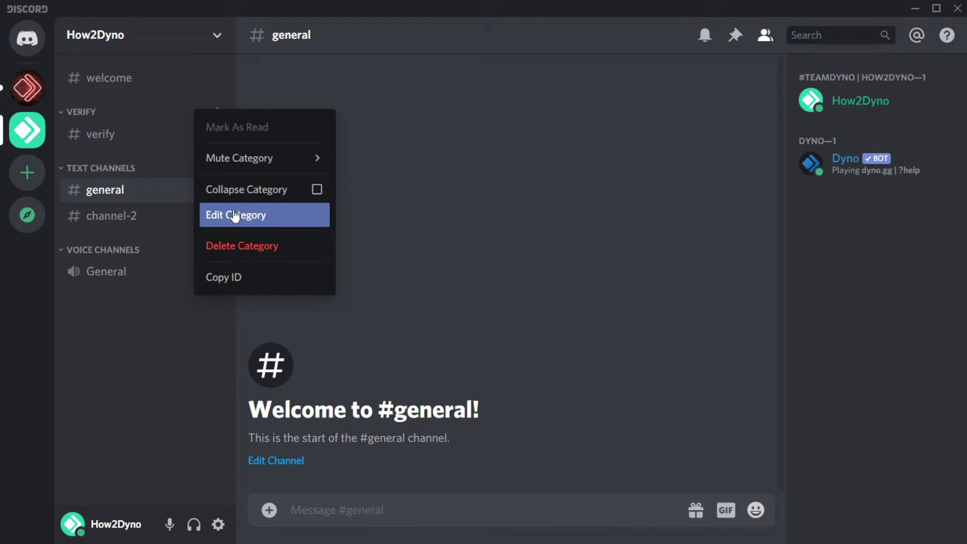
- Add Unverified to VERIFY's permissions, denying invites and channel, permission and webhook management
{"action": "left_click", "coordinate": [227, 217]}
{"action": "left_click", "coordinate": [202, 123]}
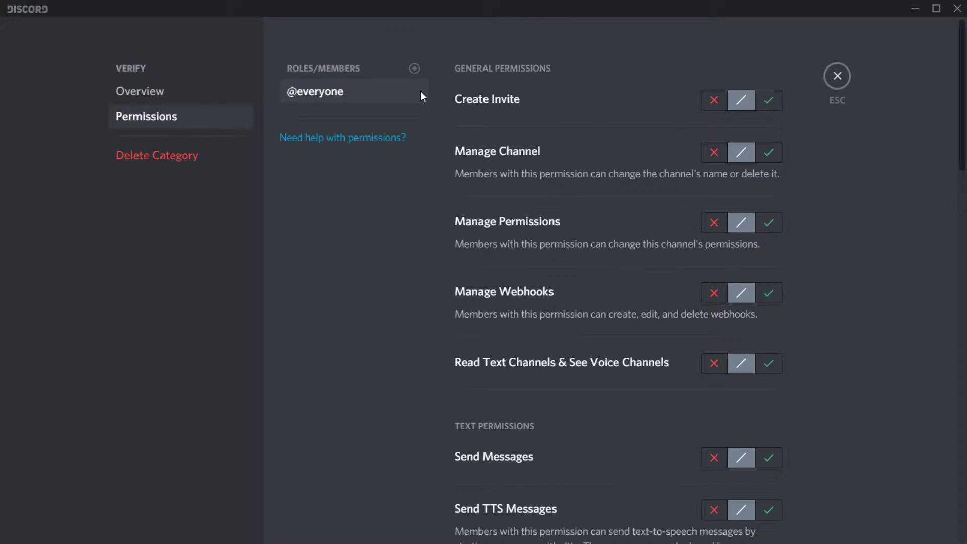
{"action": "left_click", "coordinate": [414, 70]}
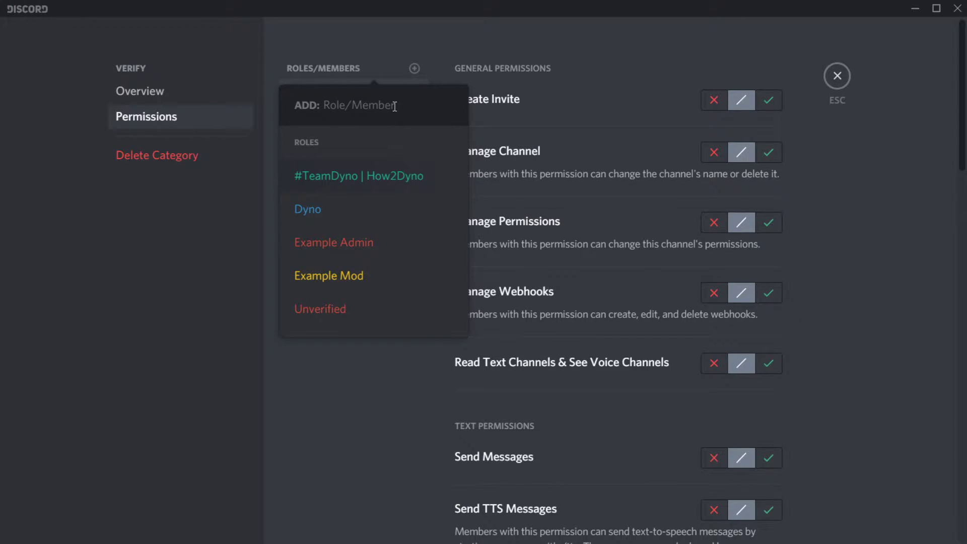
{"action": "left_click", "coordinate": [341, 309]}
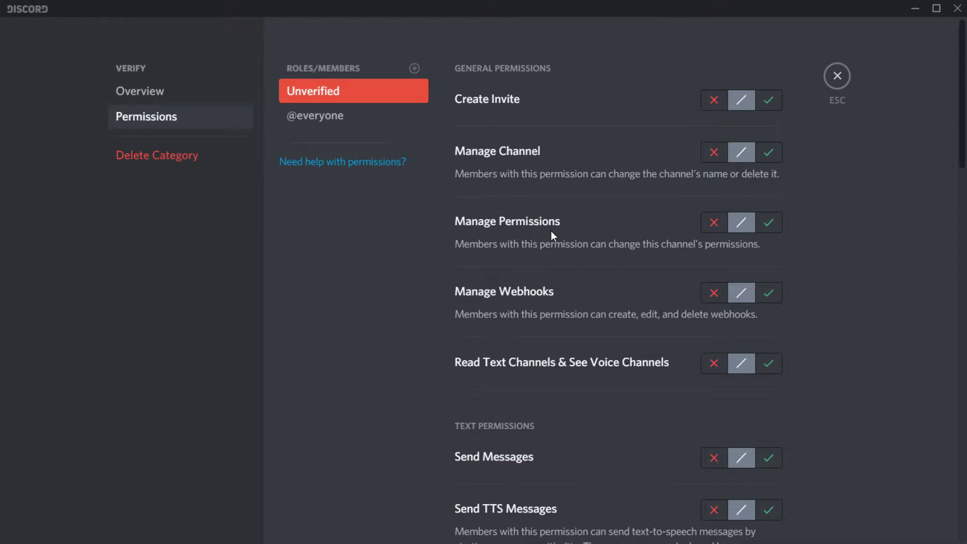
{"action": "left_click", "coordinate": [713, 100]}
{"action": "left_click", "coordinate": [714, 152]}
{"action": "left_click", "coordinate": [713, 222]}
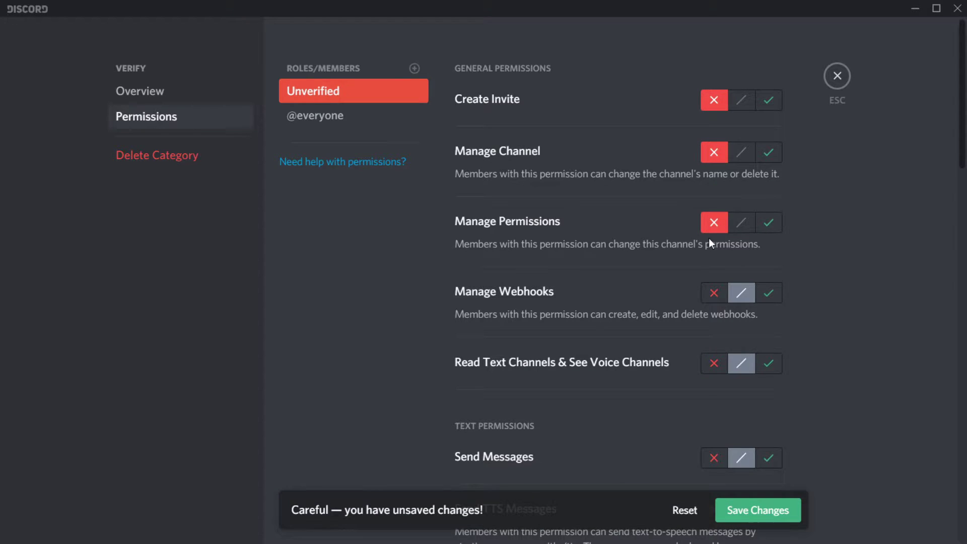
{"action": "left_click", "coordinate": [711, 293]}
{"action": "left_click", "coordinate": [770, 365]}
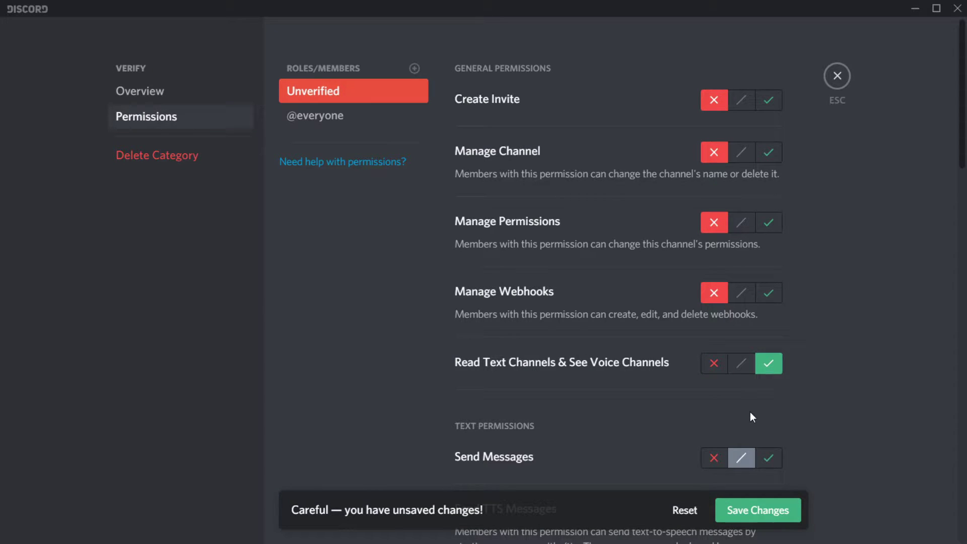
{"action": "left_click", "coordinate": [761, 462]}
{"action": "scroll", "coordinate": [761, 447], "scroll_direction": "down", "scroll_amount": 2}
{"action": "scroll", "coordinate": [749, 401], "scroll_direction": "down", "scroll_amount": 1}
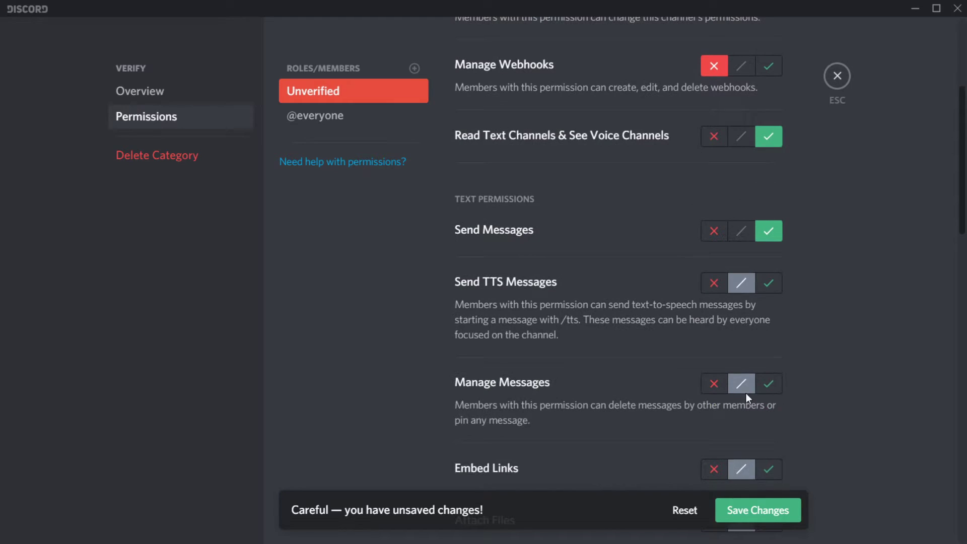
- Deny Unverified TTS, message management, embeds, attachments, mentions and external emojis, then save
{"action": "left_click", "coordinate": [711, 285]}
{"action": "left_click", "coordinate": [715, 386]}
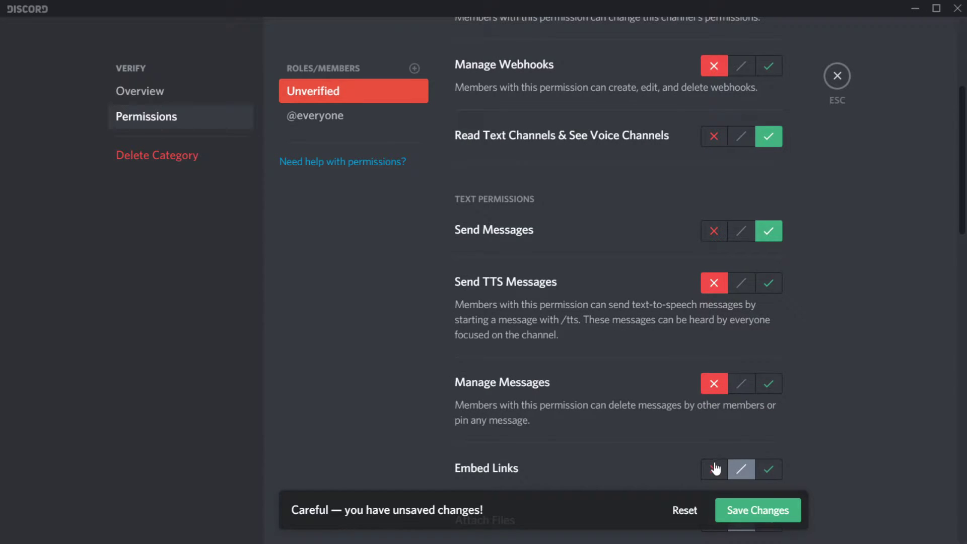
{"action": "left_click", "coordinate": [716, 470]}
{"action": "scroll", "coordinate": [715, 453], "scroll_direction": "down", "scroll_amount": 2}
{"action": "left_click", "coordinate": [716, 370]}
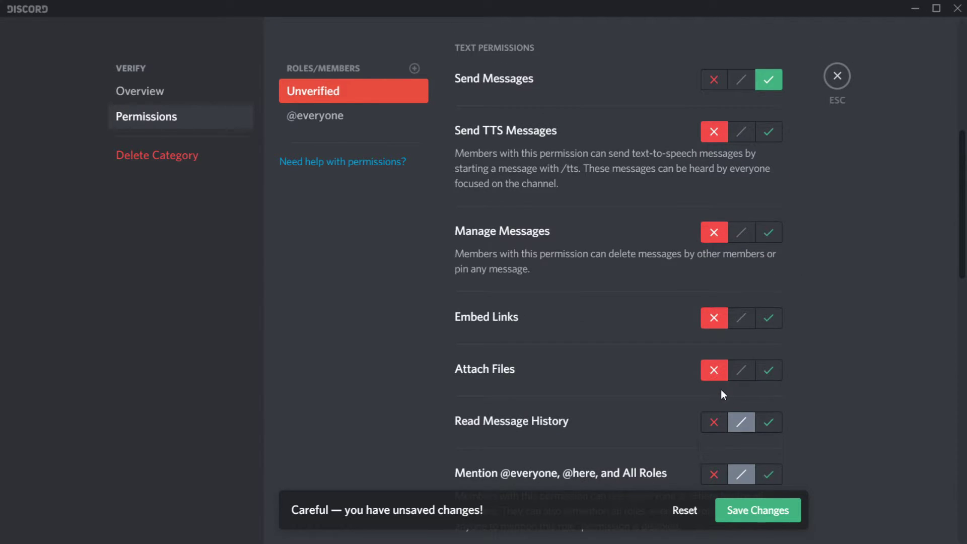
{"action": "left_click", "coordinate": [768, 422]}
{"action": "left_click", "coordinate": [714, 473]}
{"action": "scroll", "coordinate": [716, 463], "scroll_direction": "down", "scroll_amount": 2}
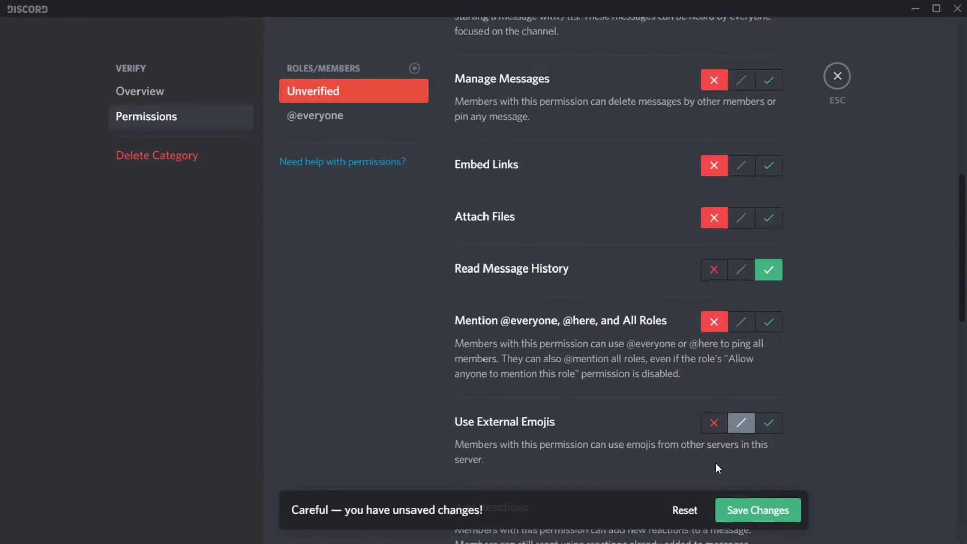
{"action": "scroll", "coordinate": [716, 463], "scroll_direction": "down", "scroll_amount": 2}
{"action": "left_click", "coordinate": [723, 277]}
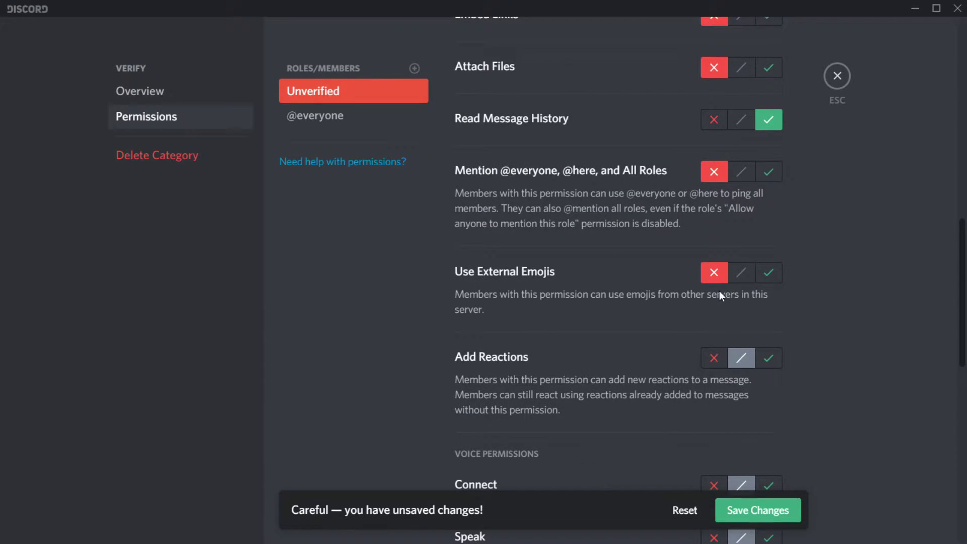
{"action": "scroll", "coordinate": [722, 356], "scroll_direction": "down", "scroll_amount": 5}
{"action": "left_click", "coordinate": [760, 511]}
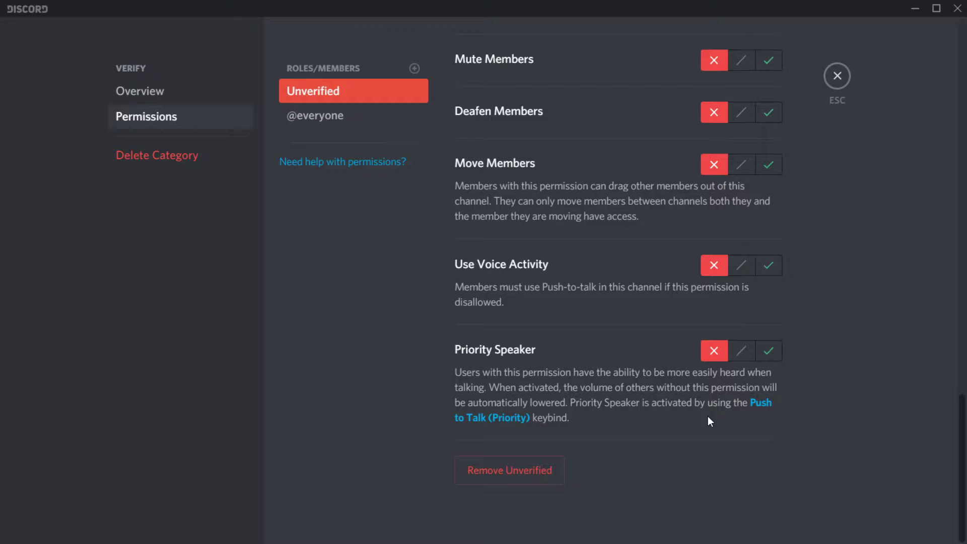
- Add the Verified role to VERIFY, deny it reading the channels, and save
{"action": "left_click", "coordinate": [414, 68]}
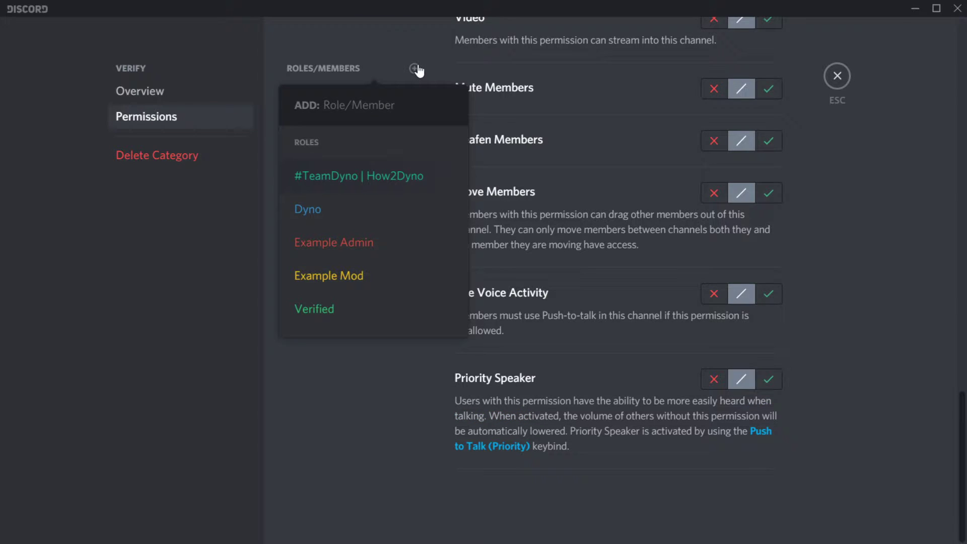
{"action": "left_click", "coordinate": [401, 303]}
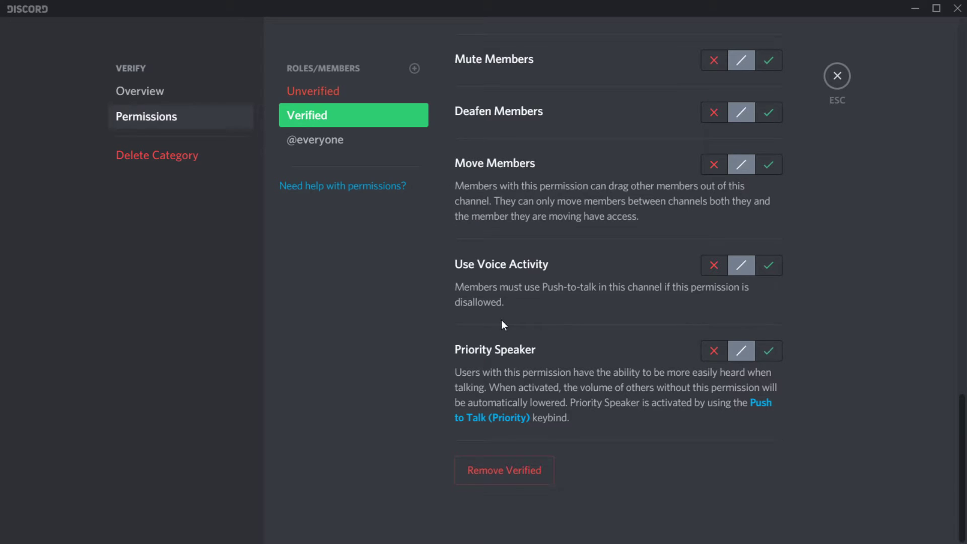
{"action": "scroll", "coordinate": [502, 321], "scroll_direction": "up", "scroll_amount": 5}
{"action": "scroll", "coordinate": [502, 321], "scroll_direction": "up", "scroll_amount": 5}
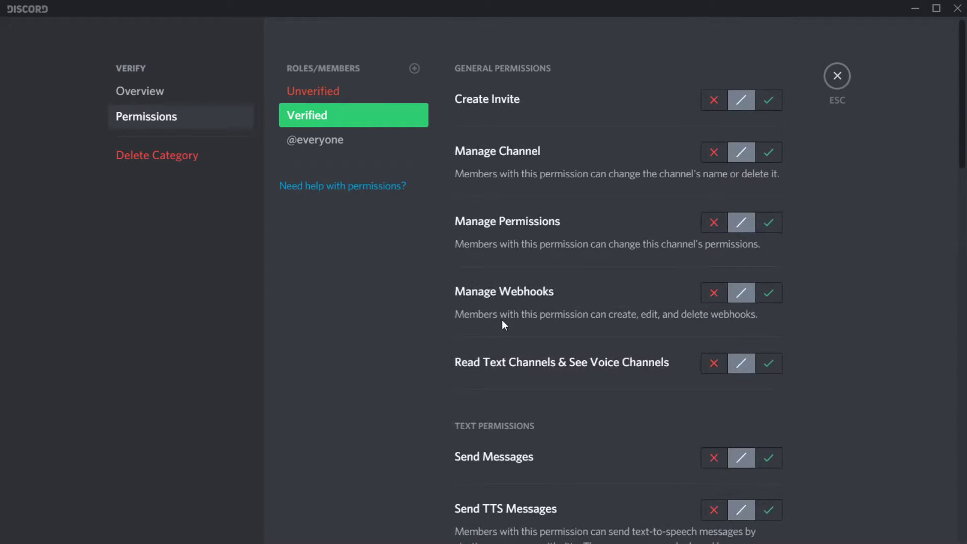
{"action": "left_click", "coordinate": [715, 363]}
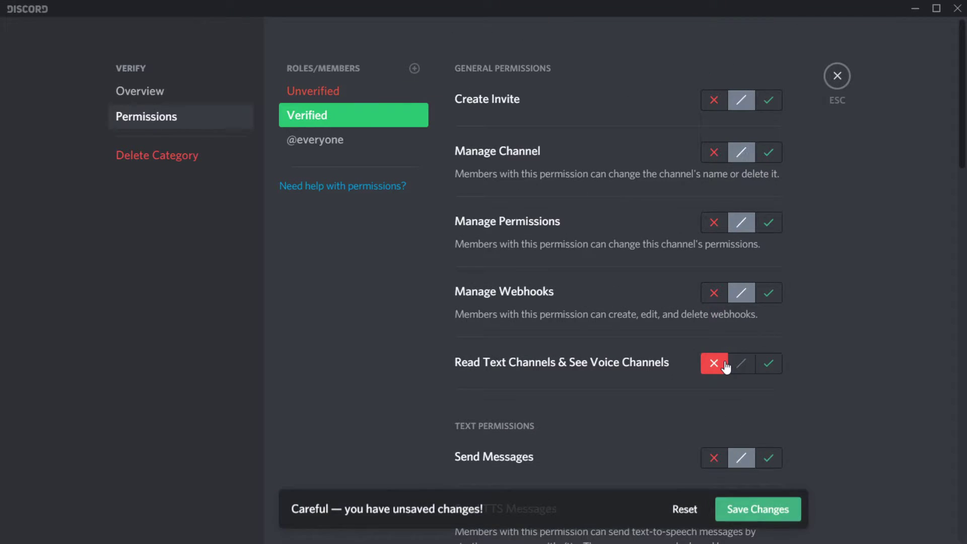
{"action": "left_click", "coordinate": [746, 520]}
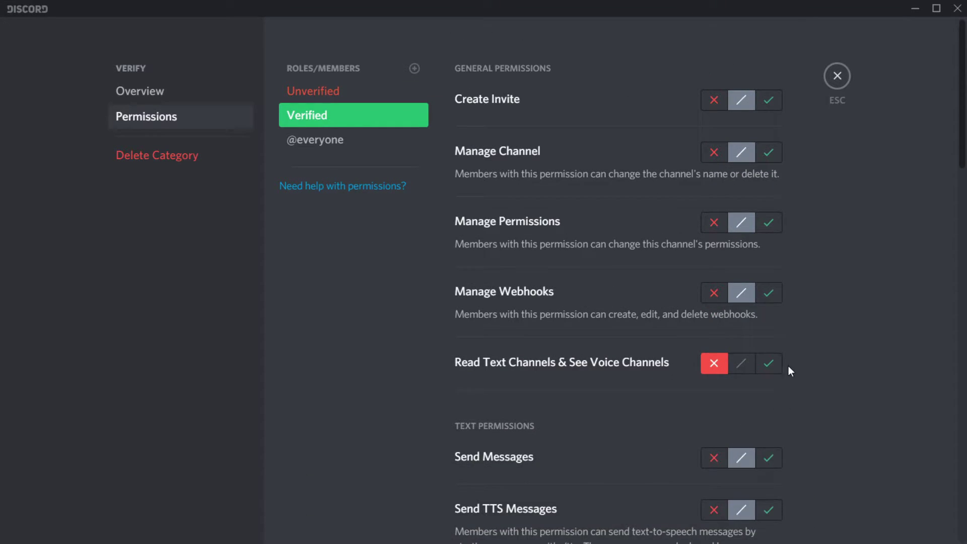
- Post the ?verify welcome message in #verify, pin it, and switch to #general
{"action": "left_click", "coordinate": [837, 75]}
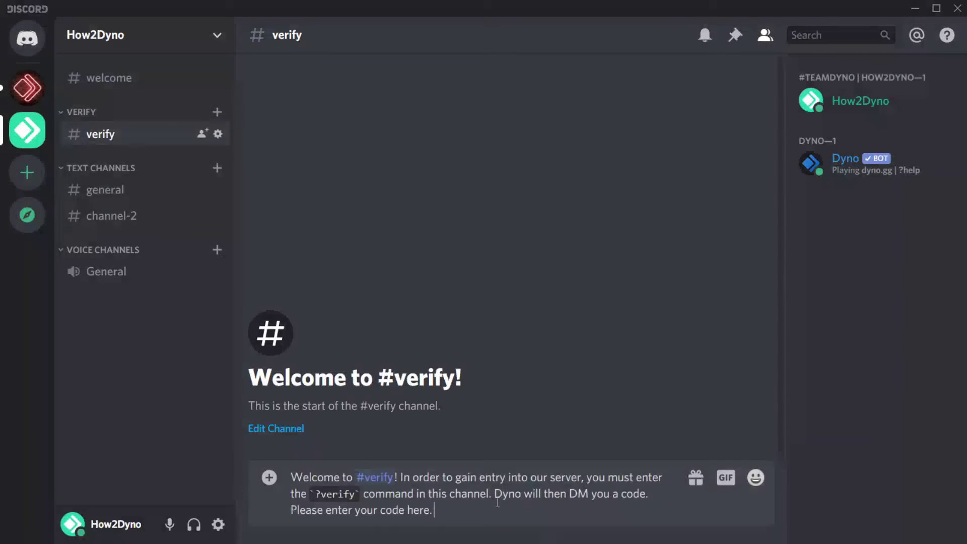
{"action": "key", "text": "Return"}
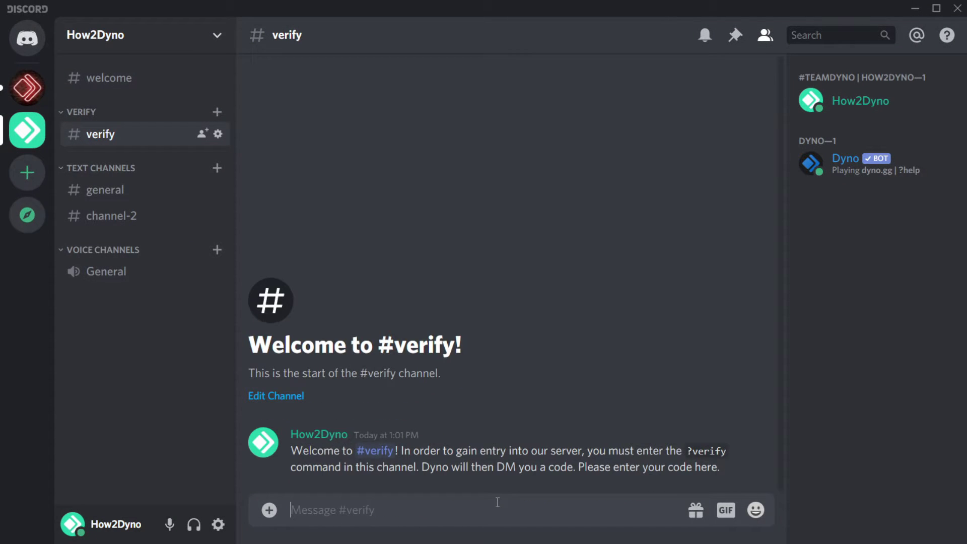
{"action": "right_click", "coordinate": [502, 465]}
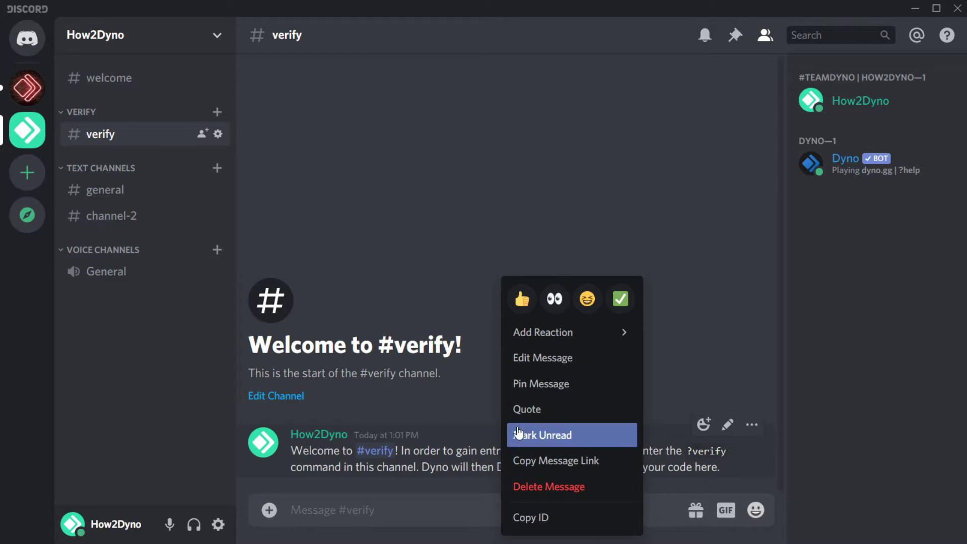
{"action": "left_click", "coordinate": [528, 386]}
{"action": "left_click", "coordinate": [583, 378]}
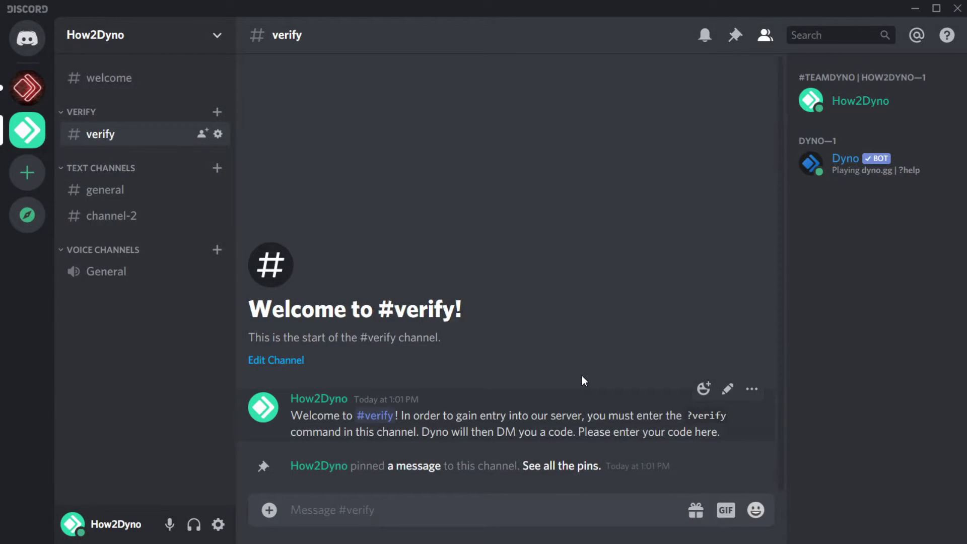
{"action": "key", "text": "alt+Down"}
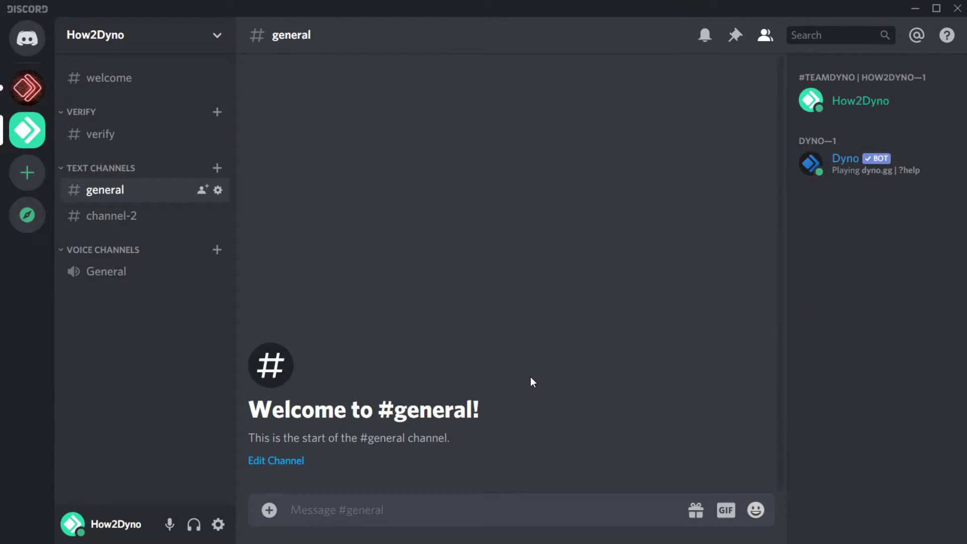
- Give #general an Unverified override denying Read Messages, and save it
{"action": "left_click", "coordinate": [218, 190]}
{"action": "left_click", "coordinate": [225, 125]}
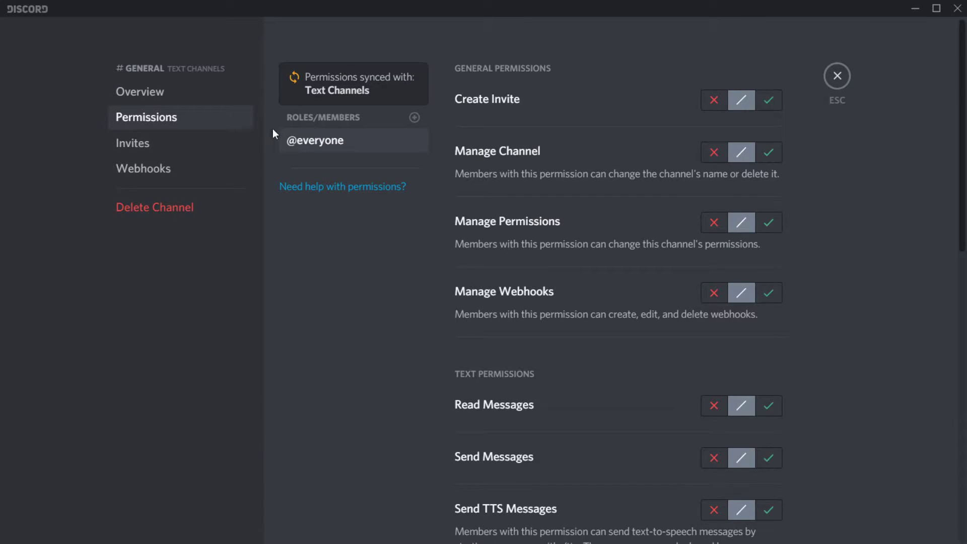
{"action": "left_click", "coordinate": [414, 118]}
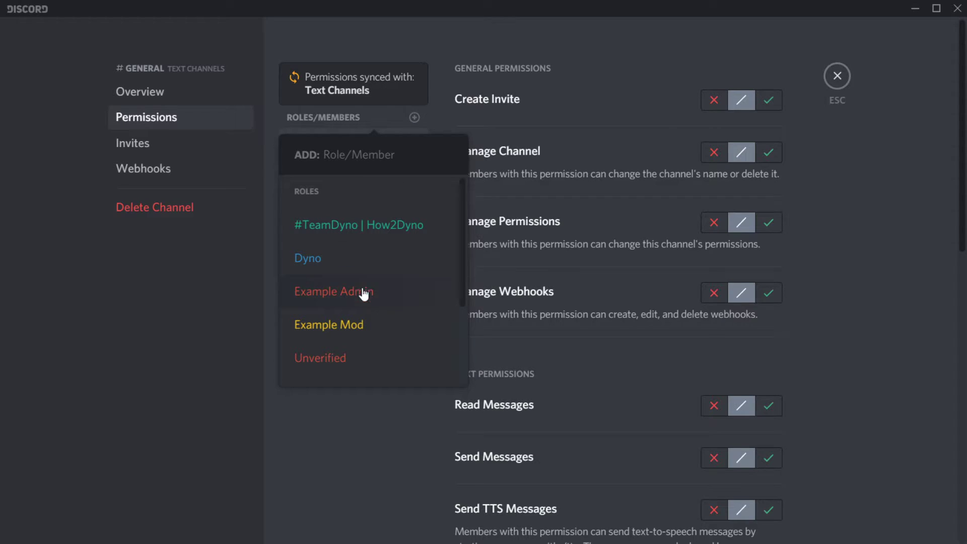
{"action": "left_click", "coordinate": [353, 356]}
{"action": "scroll", "coordinate": [504, 340], "scroll_direction": "down", "scroll_amount": 1}
{"action": "scroll", "coordinate": [503, 337], "scroll_direction": "down", "scroll_amount": 1}
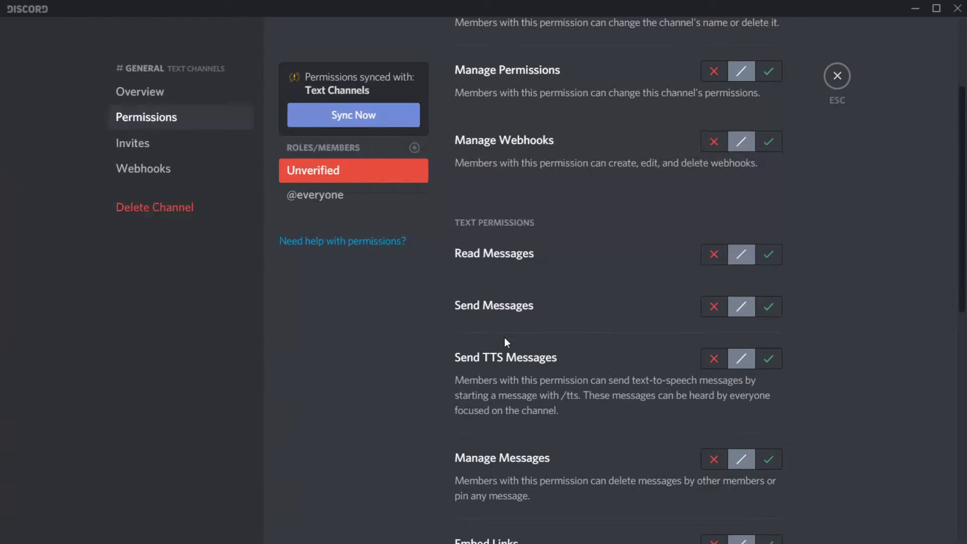
{"action": "left_click", "coordinate": [714, 257]}
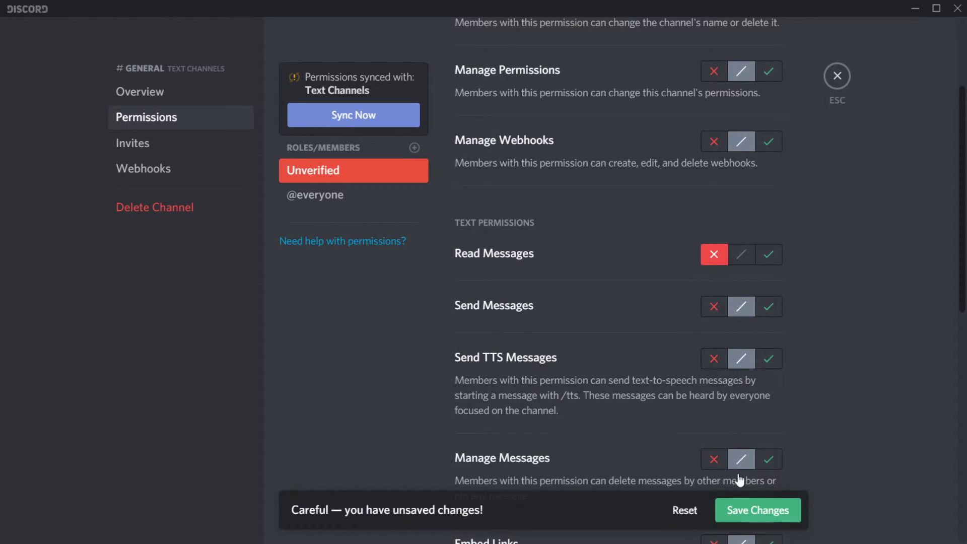
{"action": "left_click", "coordinate": [748, 508]}
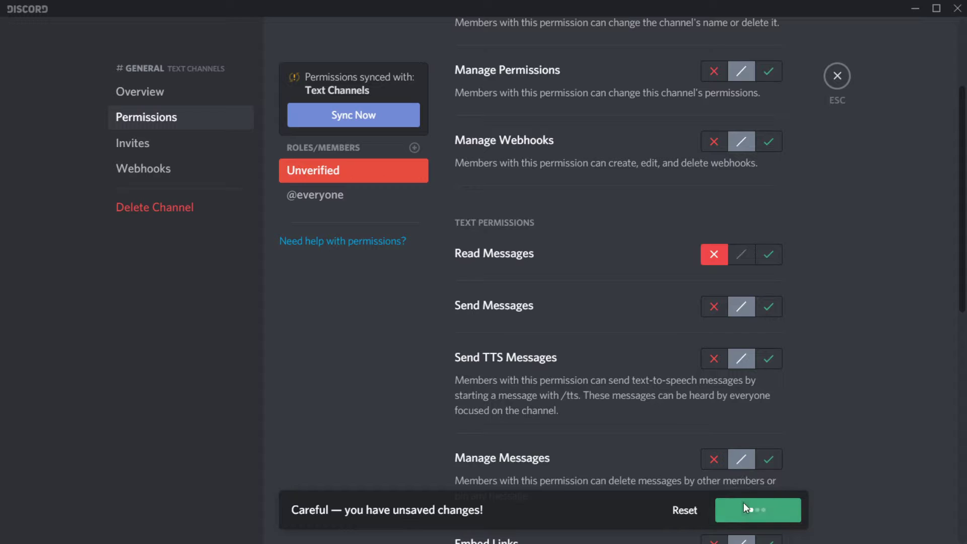
{"action": "left_click", "coordinate": [837, 76]}
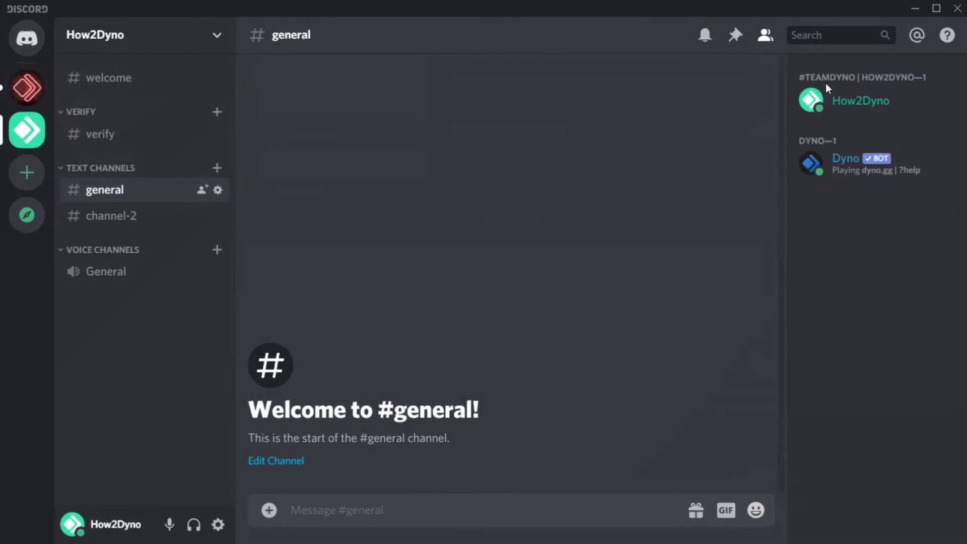
- Give #channel-2 an Unverified override denying Read Messages, and save it
{"action": "left_click", "coordinate": [208, 217]}
{"action": "left_click", "coordinate": [217, 215]}
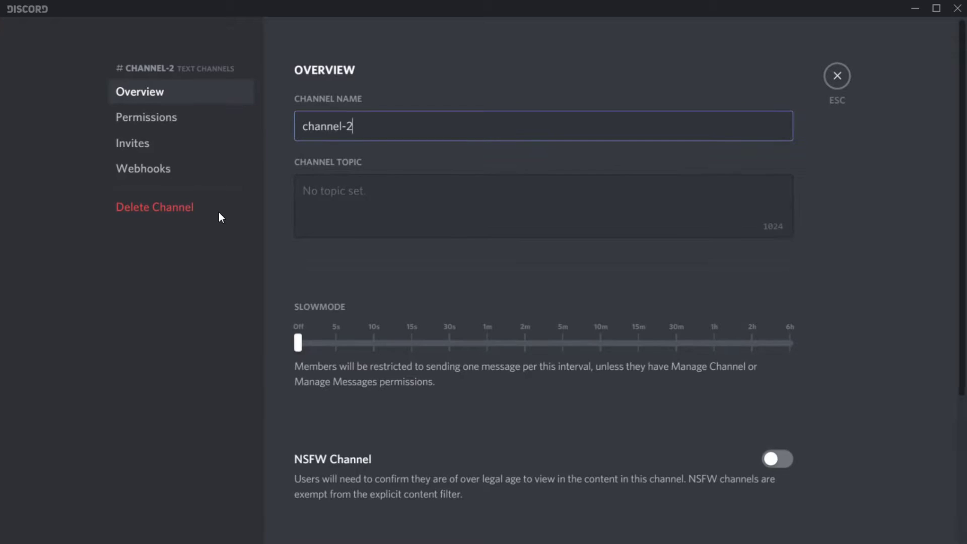
{"action": "left_click", "coordinate": [210, 118]}
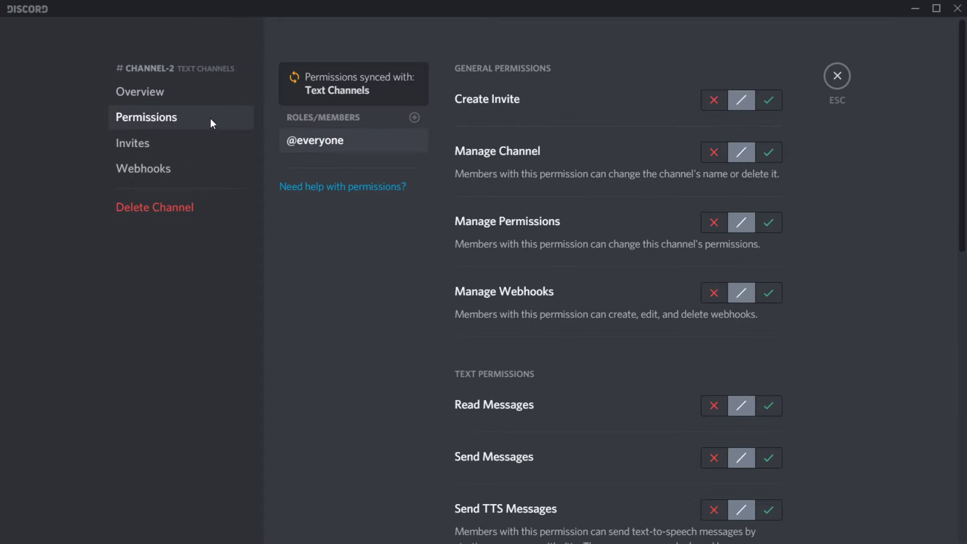
{"action": "left_click", "coordinate": [413, 117]}
{"action": "left_click", "coordinate": [370, 357]}
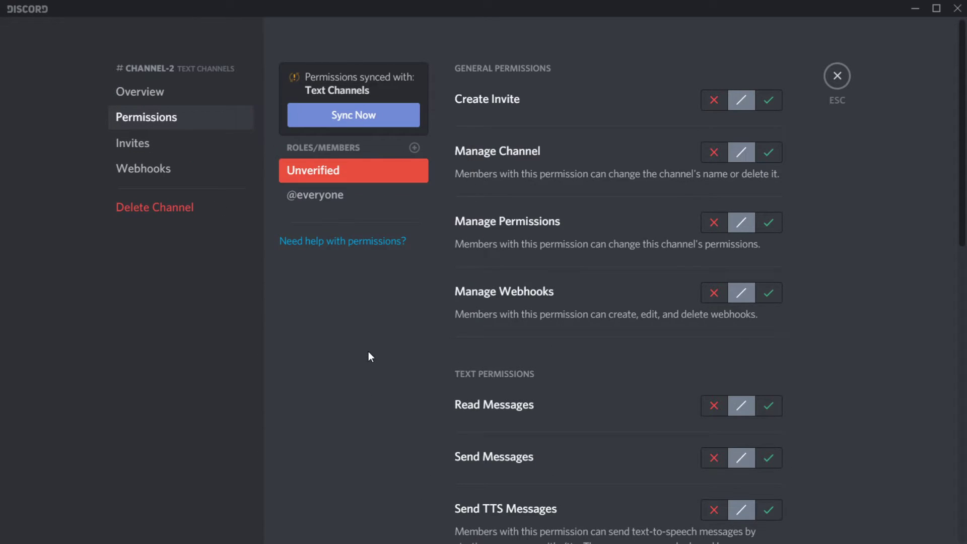
{"action": "left_click", "coordinate": [706, 411]}
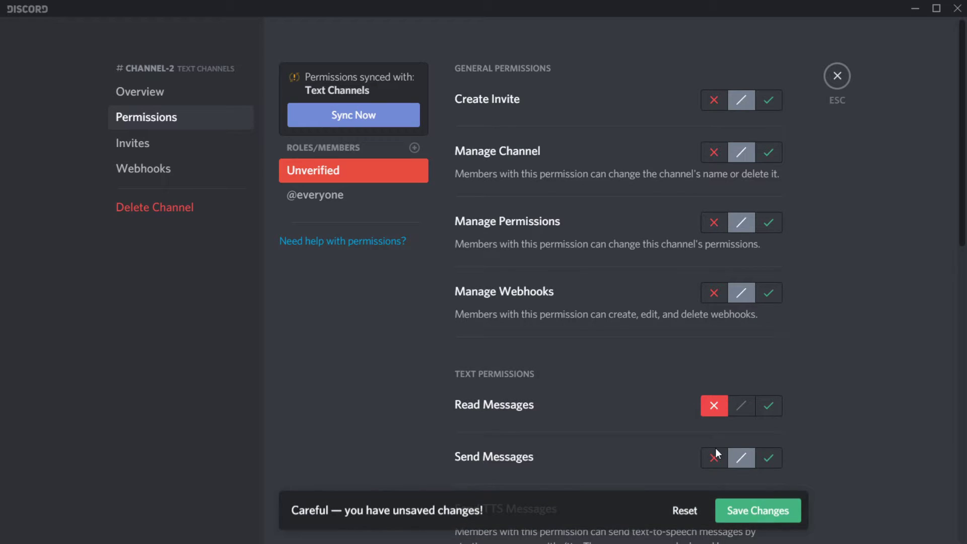
{"action": "left_click", "coordinate": [749, 511]}
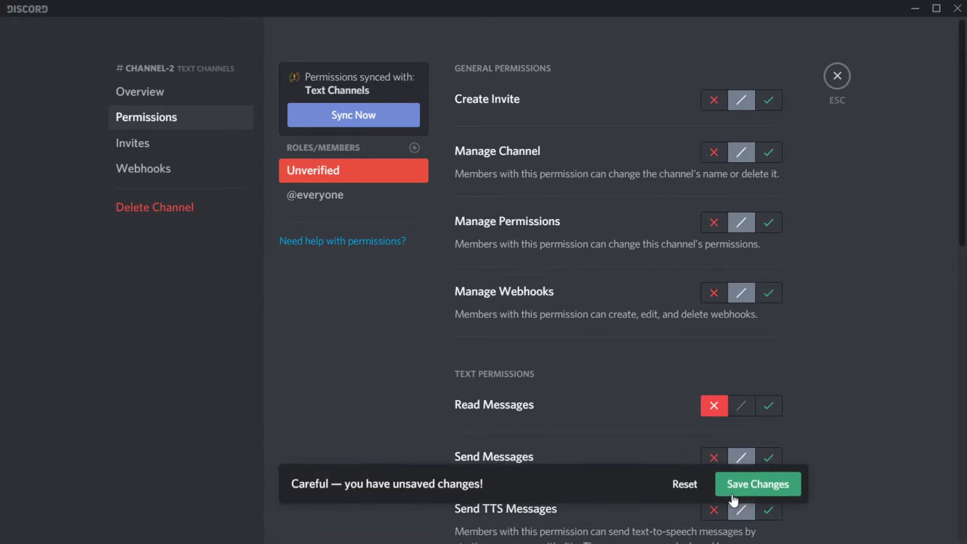
{"action": "left_click", "coordinate": [835, 77]}
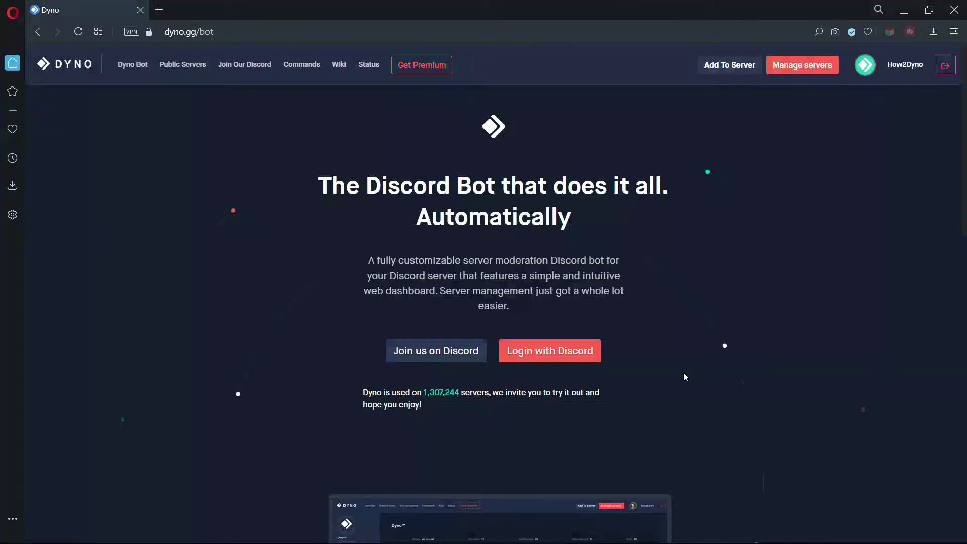
- Add Unverified as a How2Dyno autorole with 0 delay in Dyno's Autoroles module
{"action": "left_click", "coordinate": [788, 68]}
{"action": "left_click", "coordinate": [515, 408]}
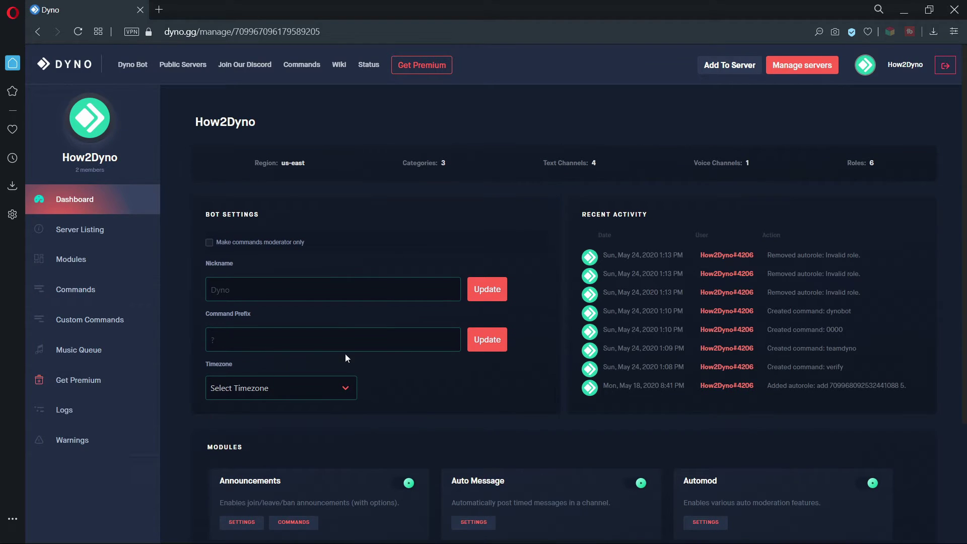
{"action": "left_click", "coordinate": [148, 264]}
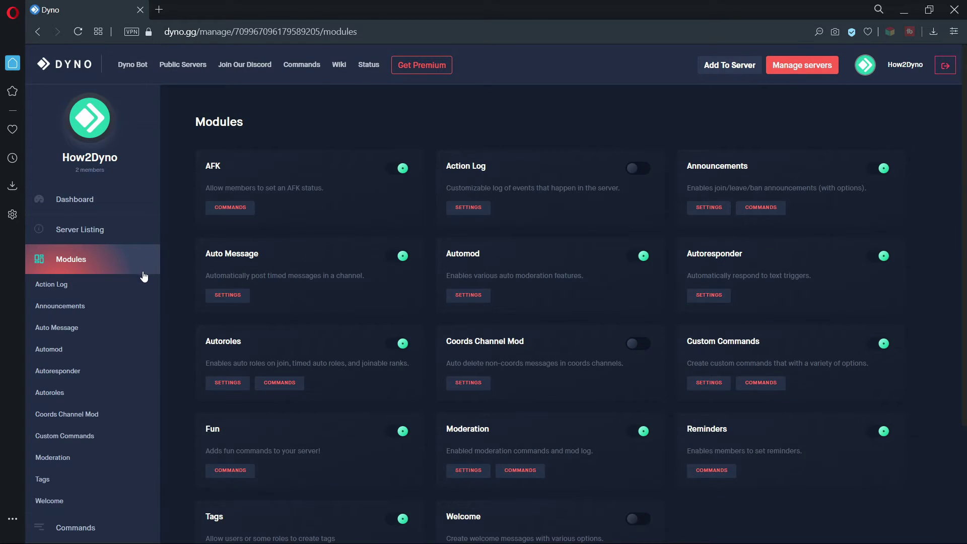
{"action": "left_click", "coordinate": [97, 393]}
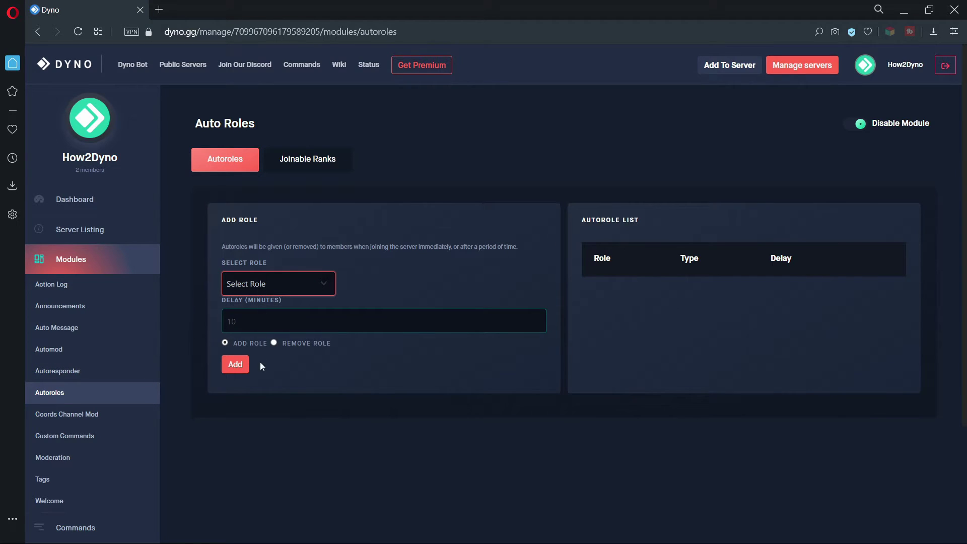
{"action": "left_click", "coordinate": [258, 406]}
{"action": "left_click", "coordinate": [308, 318]}
{"action": "type", "text": "0"}
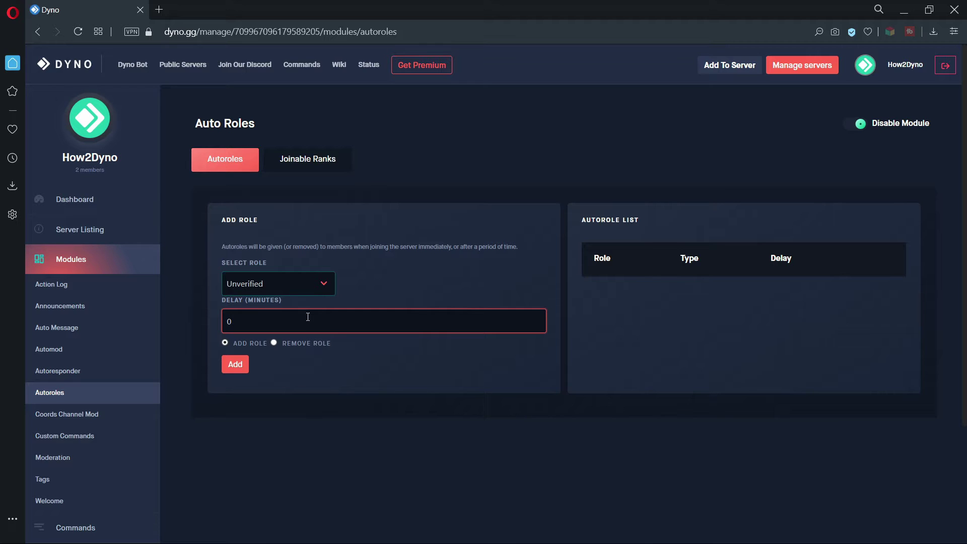
{"action": "left_click", "coordinate": [242, 369]}
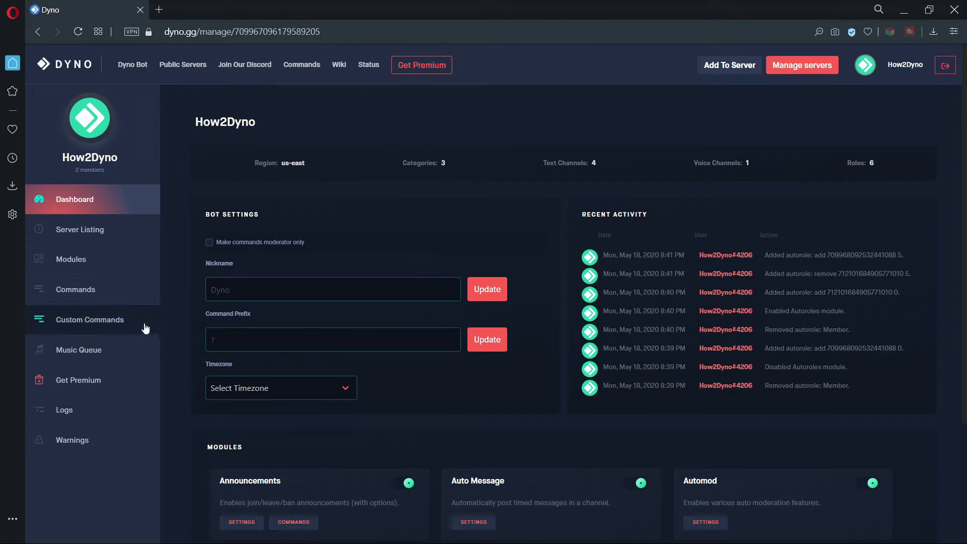
- Create the 'verify' custom command with the pasted {dm}/{choose} code-sending response
{"action": "left_click", "coordinate": [145, 328]}
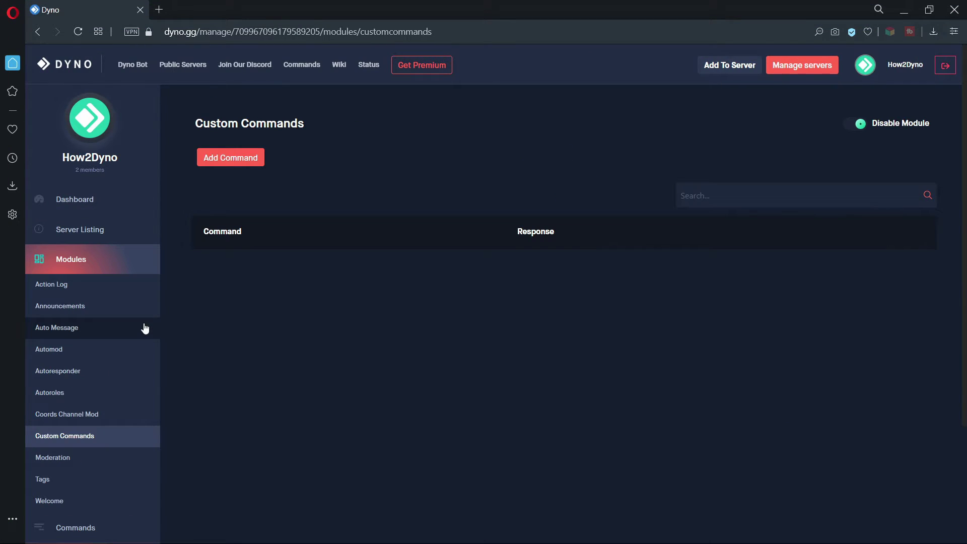
{"action": "left_click", "coordinate": [249, 154]}
{"action": "left_click", "coordinate": [336, 130]}
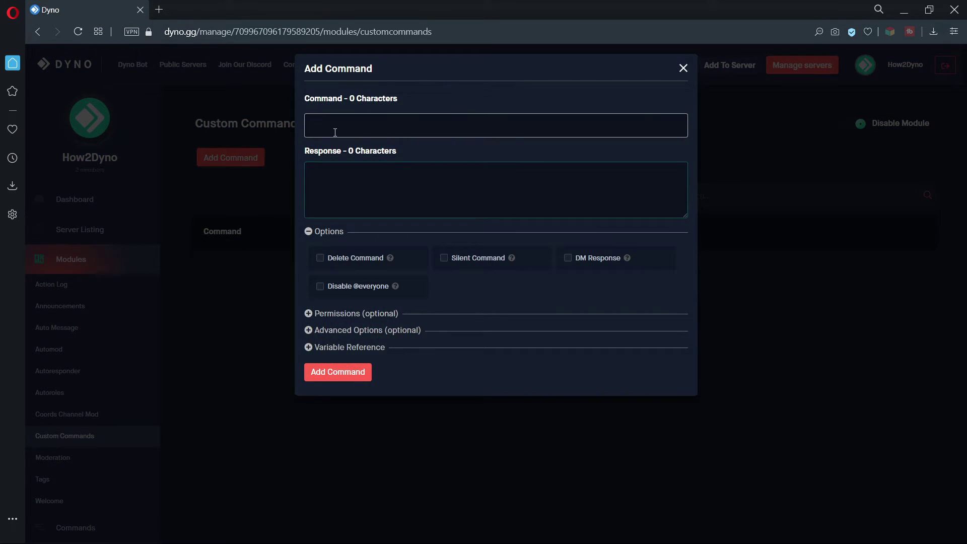
{"action": "type", "text": "verify"}
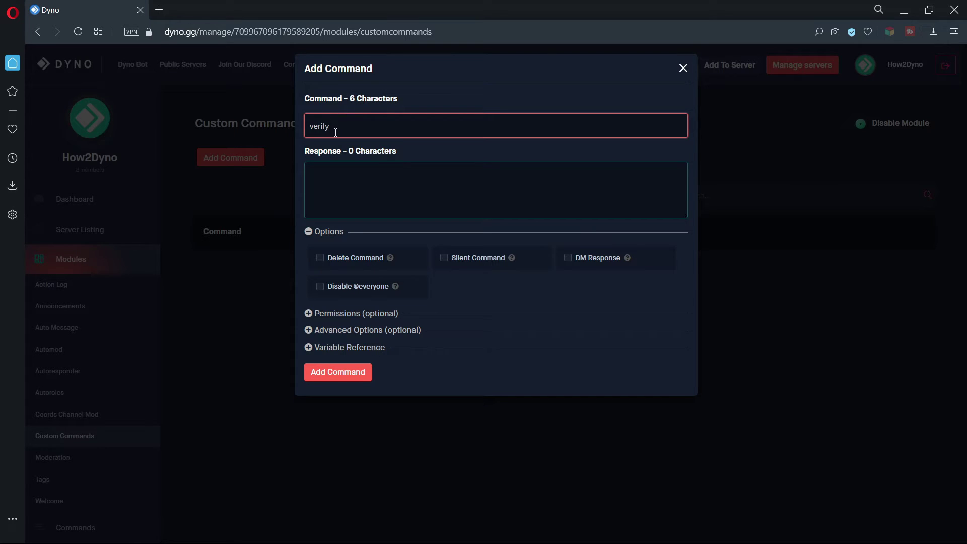
{"action": "left_click", "coordinate": [341, 165]}
{"action": "key", "text": "ctrl+v"}
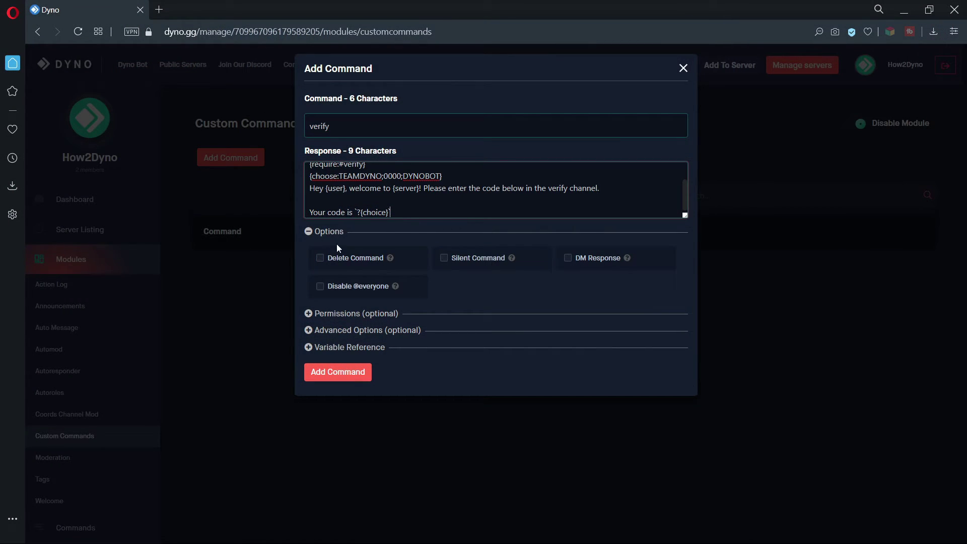
{"action": "left_click", "coordinate": [344, 372]}
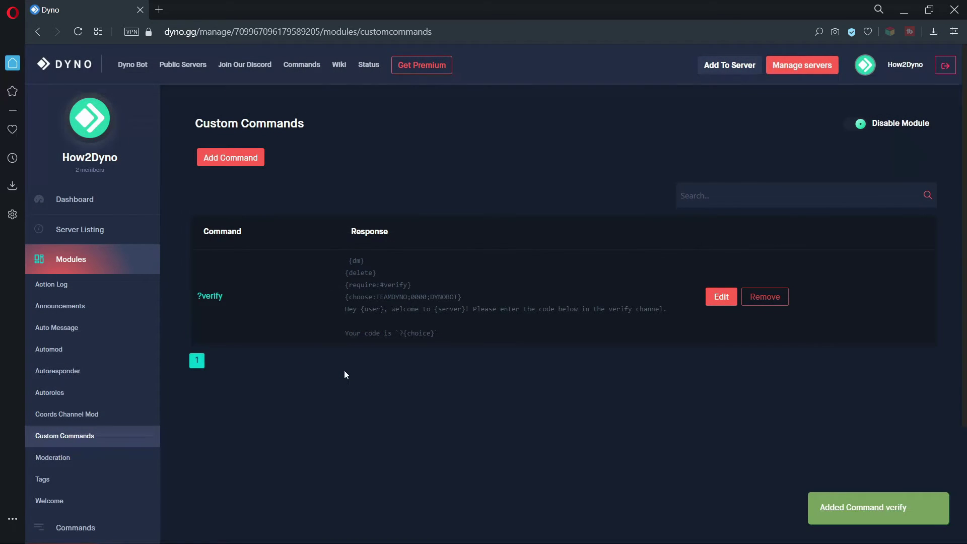
- Create the 'teamdyno' command with the pasted role-swap response and a Delete After setting
{"action": "left_click", "coordinate": [246, 158]}
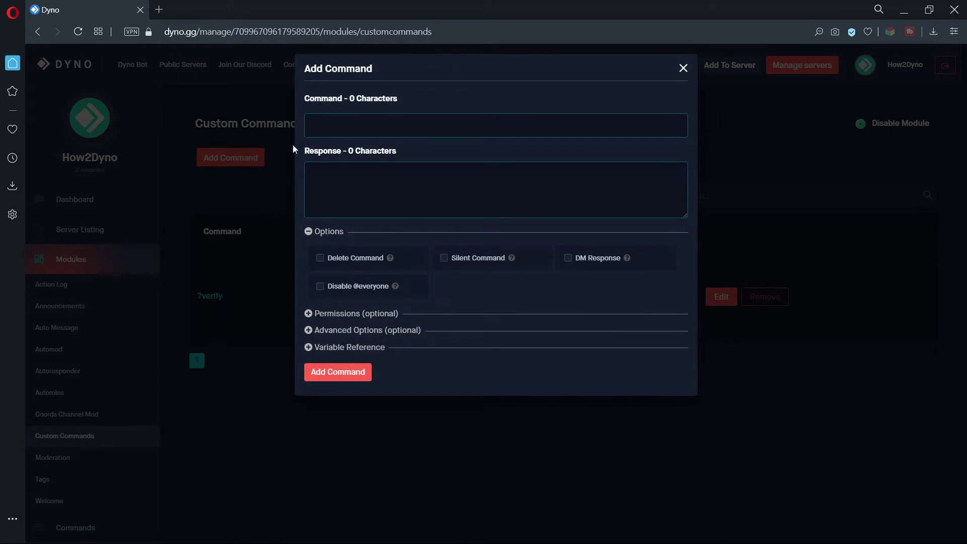
{"action": "left_click", "coordinate": [316, 129]}
{"action": "type", "text": "teamdyn"}
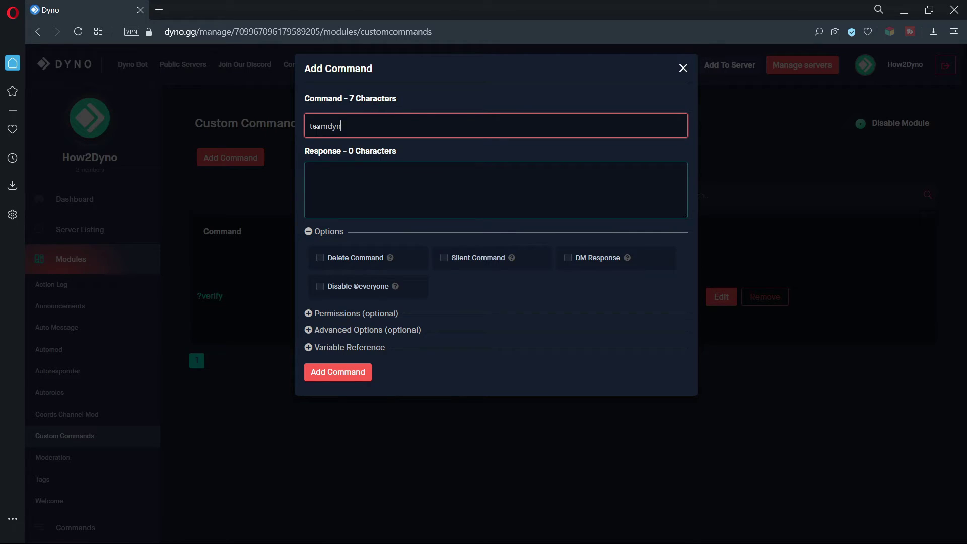
{"action": "type", "text": "o"}
{"action": "left_click", "coordinate": [338, 179]}
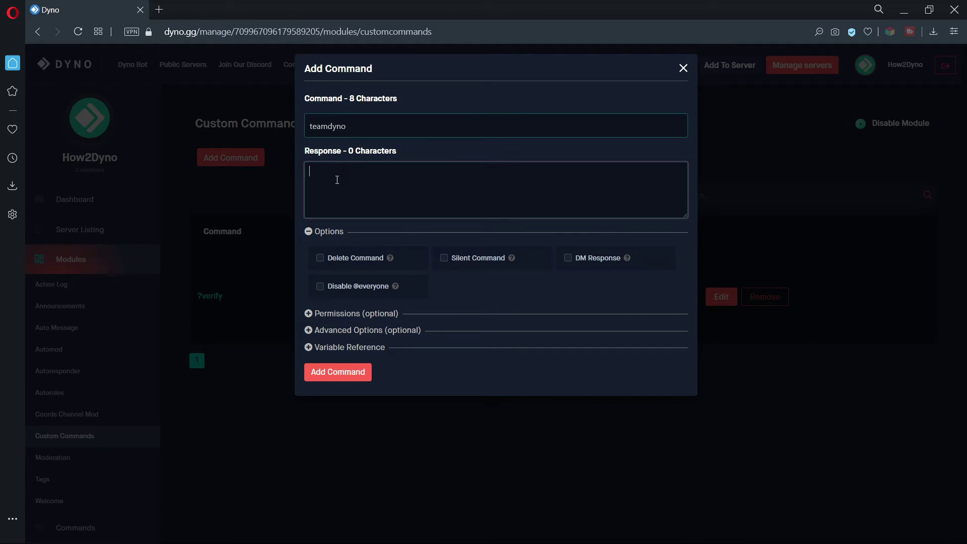
{"action": "type", "text": "{delete} {silent} {require:#verify} {!role {user} -Unverified, +Verified} {user} has been verified!"}
{"action": "left_click", "coordinate": [357, 331]}
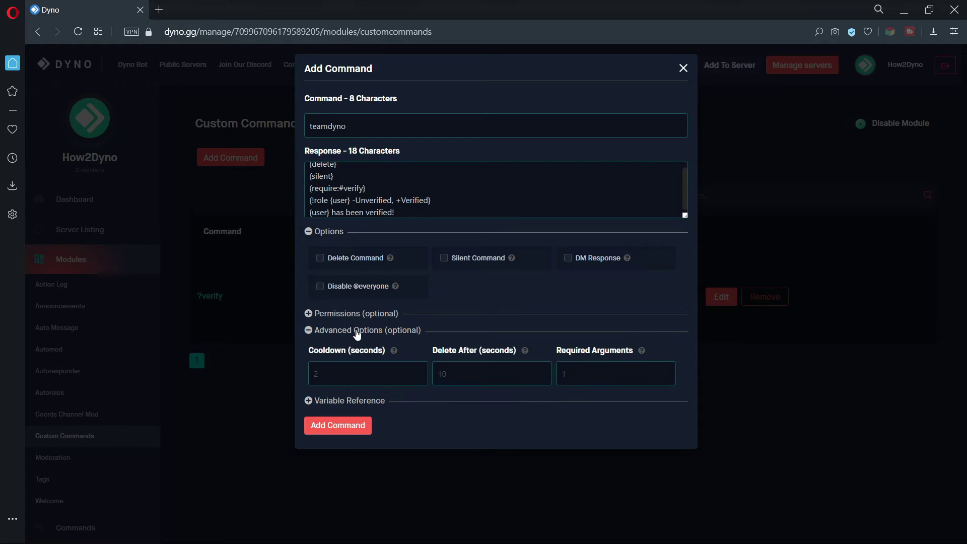
{"action": "left_click", "coordinate": [453, 371]}
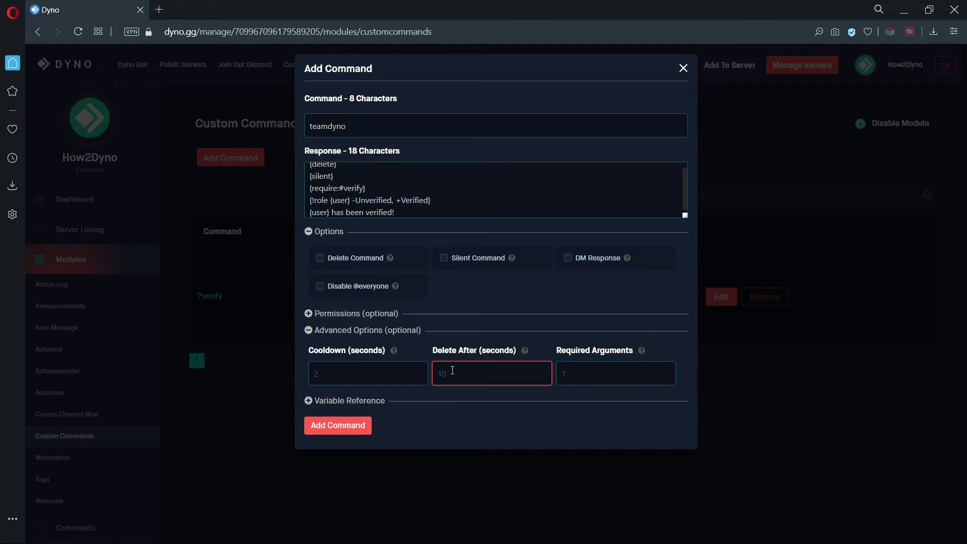
{"action": "type", "text": "5"}
{"action": "left_click", "coordinate": [351, 426]}
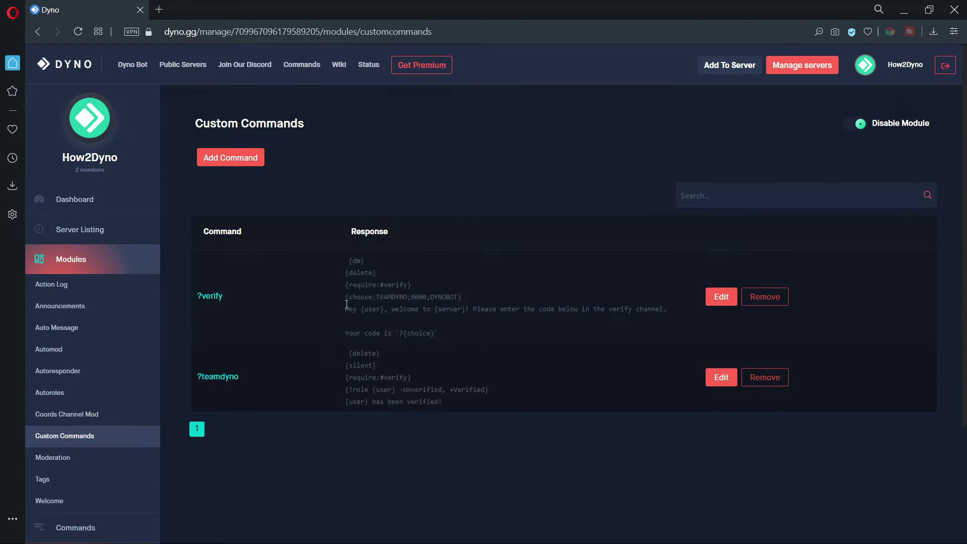
- Create the '0000' command with the role-swap response and a Delete After setting
{"action": "left_click", "coordinate": [250, 160]}
{"action": "left_click", "coordinate": [370, 126]}
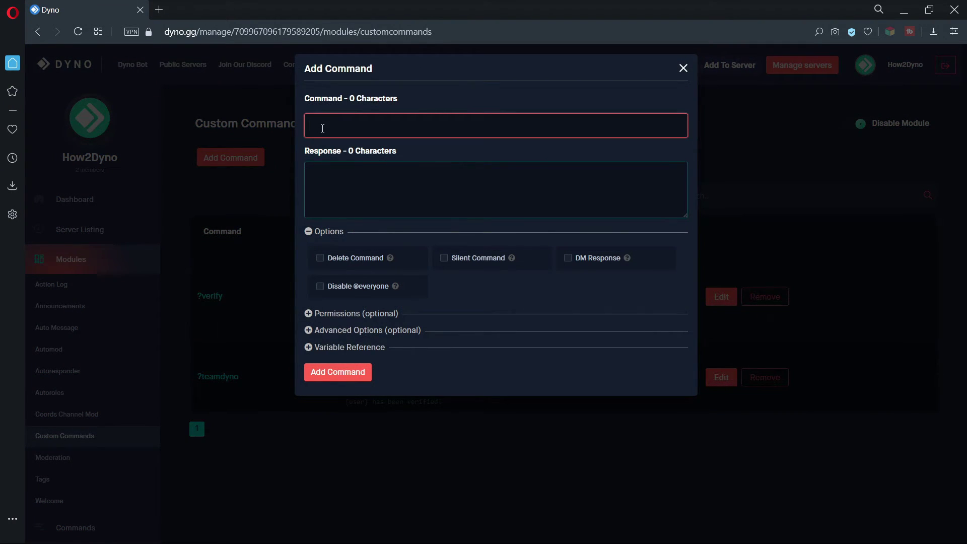
{"action": "type", "text": "0000"}
{"action": "left_click", "coordinate": [332, 168]}
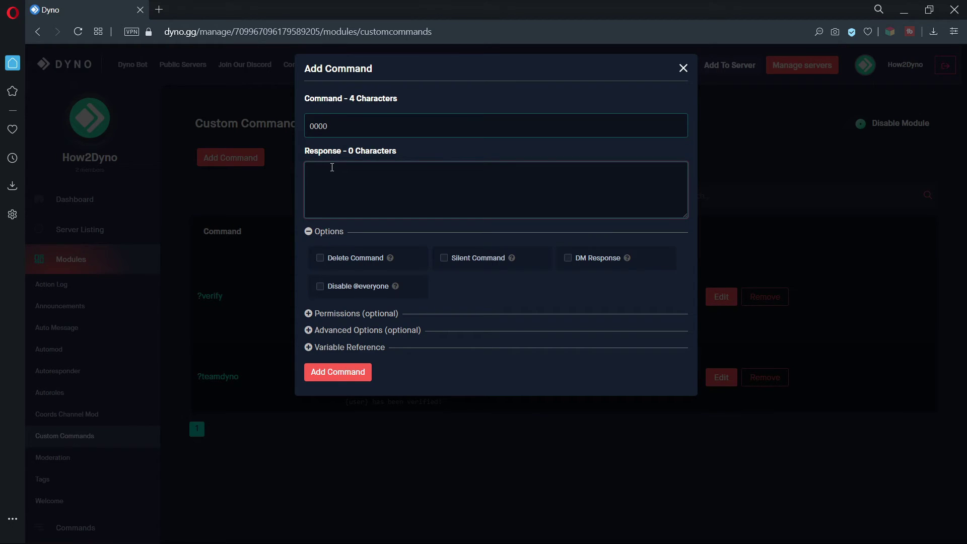
{"action": "type", "text": "{delete} {silent} {require:#verify} {!role {user} -Unverified, +Verified} {user} has been verified!"}
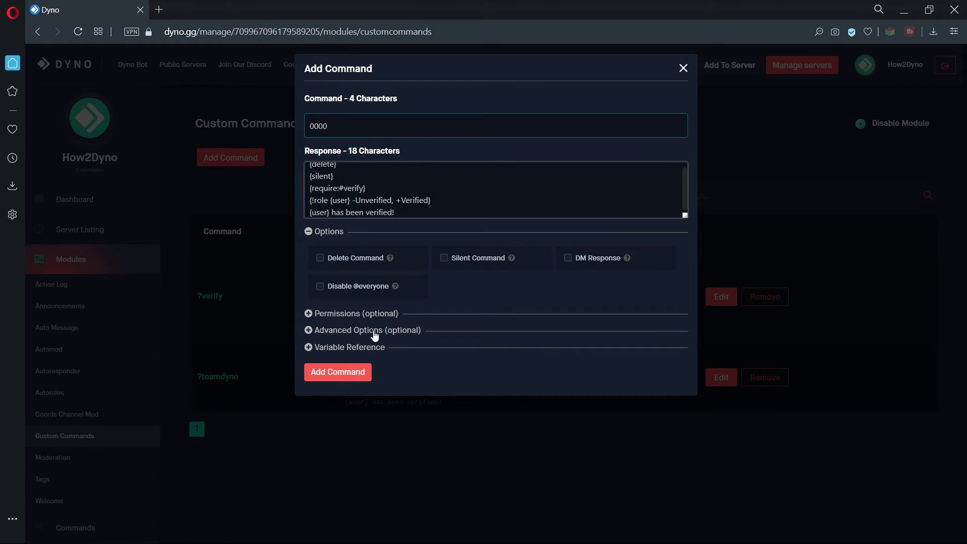
{"action": "left_click", "coordinate": [375, 336]}
{"action": "left_click", "coordinate": [443, 370]}
{"action": "type", "text": "5"}
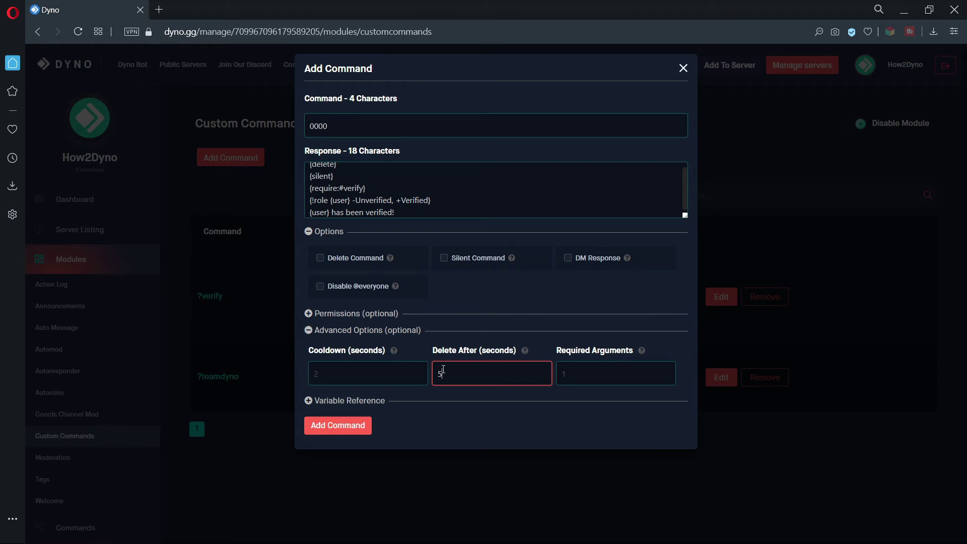
{"action": "left_click", "coordinate": [338, 426]}
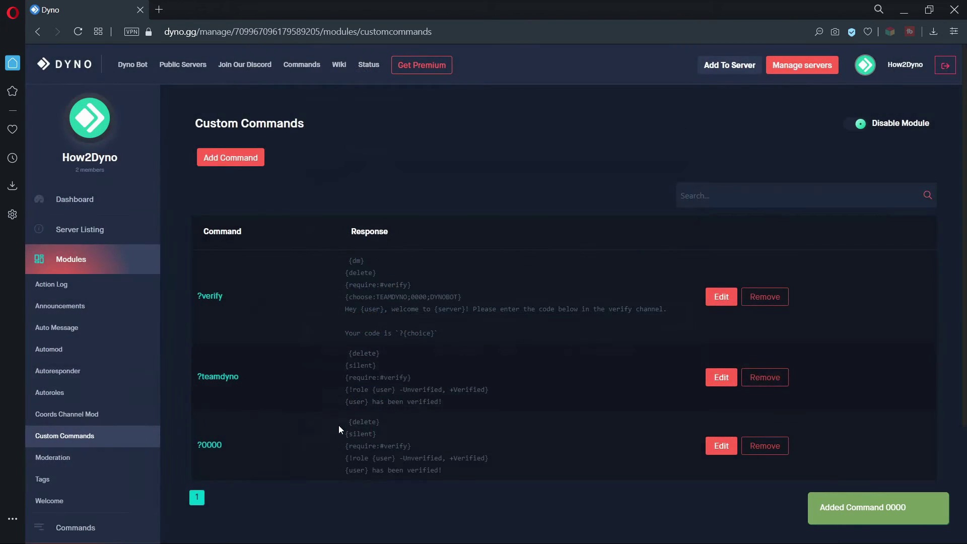
{"action": "scroll", "coordinate": [341, 429], "scroll_direction": "down", "scroll_amount": 1}
- Set up the 'dynobot' command with the role-swap response and Delete After option
{"action": "left_click", "coordinate": [230, 95]}
{"action": "type", "text": "dyno"}
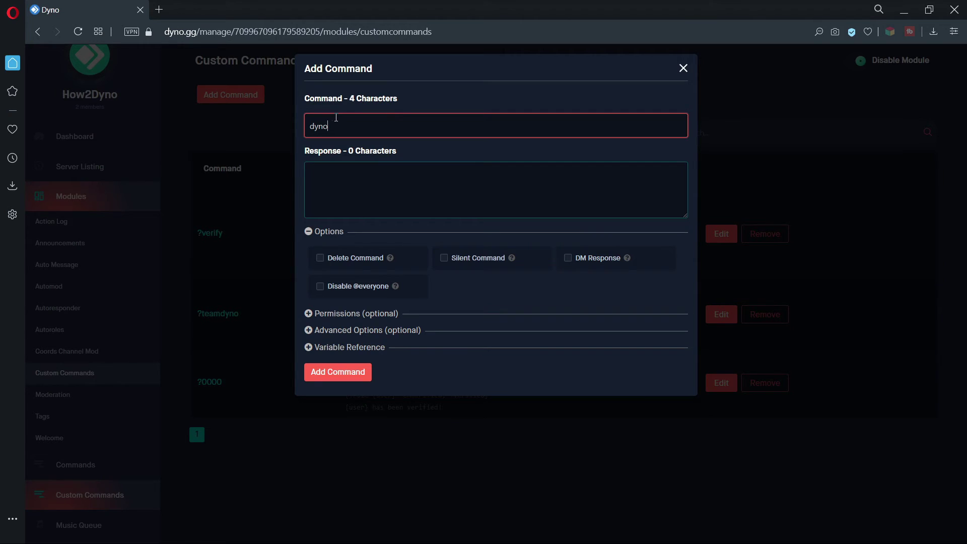
{"action": "type", "text": "bot"}
{"action": "left_click", "coordinate": [338, 184]}
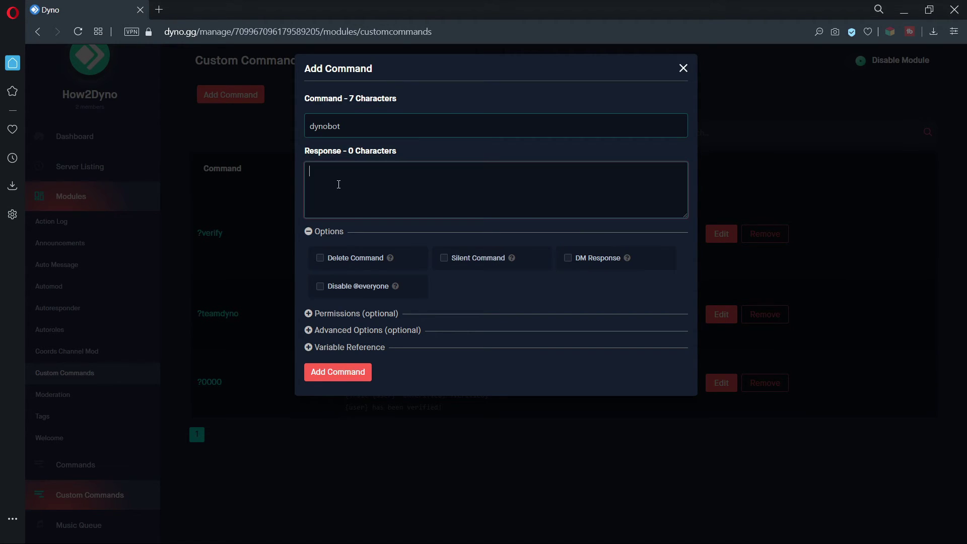
{"action": "type", "text": "{delete} {silent} {require:#verify} {!role {user} -Unverified, +Verified} {user} has been verified!"}
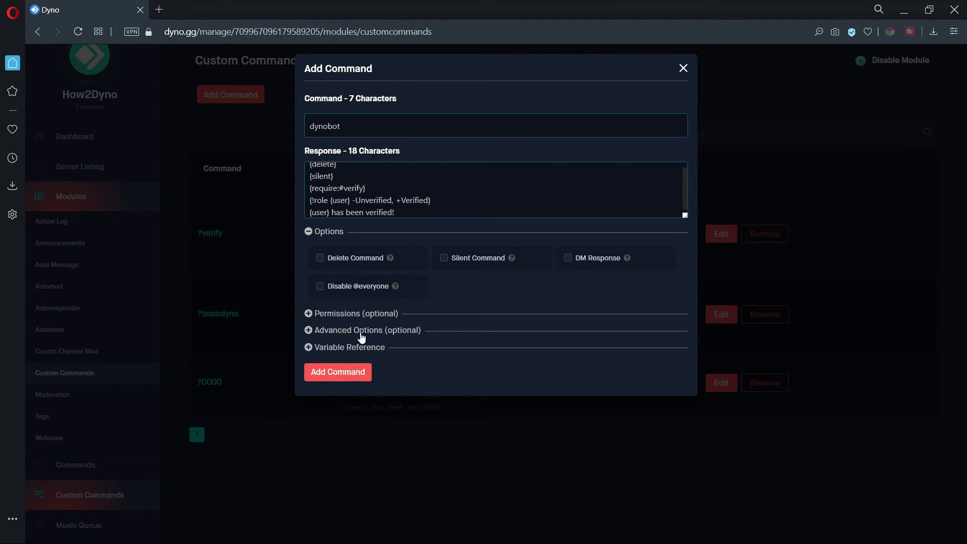
{"action": "left_click", "coordinate": [362, 334]}
{"action": "left_click", "coordinate": [458, 377]}
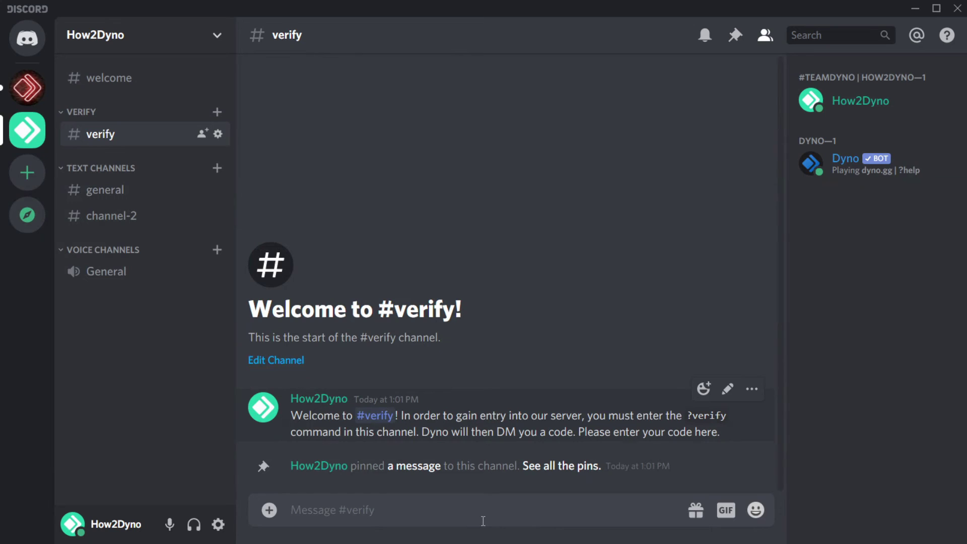
{"action": "type", "text": "?verify"}
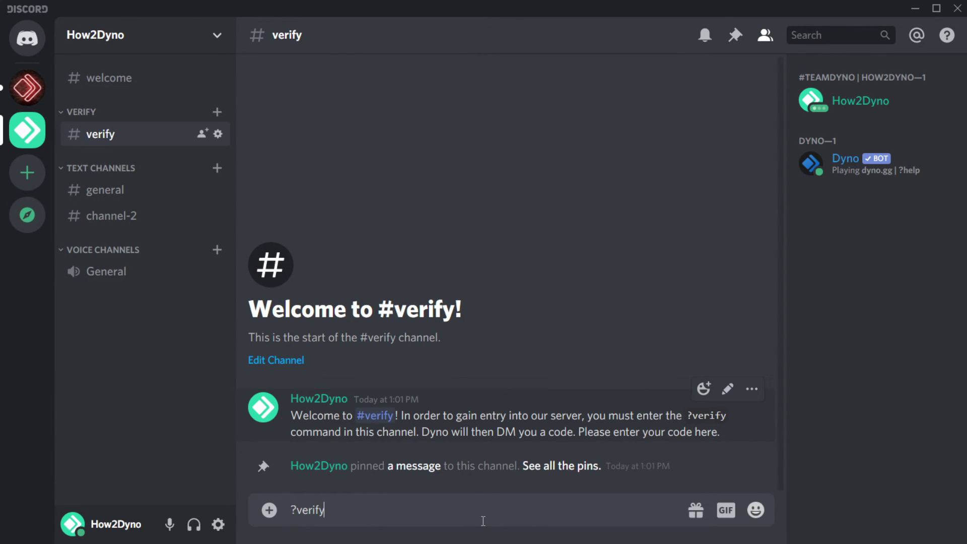
- Send ?verify in #verify, then copy code ?0000 from Dyno's DM and post it in #verify
{"action": "key", "text": "Return"}
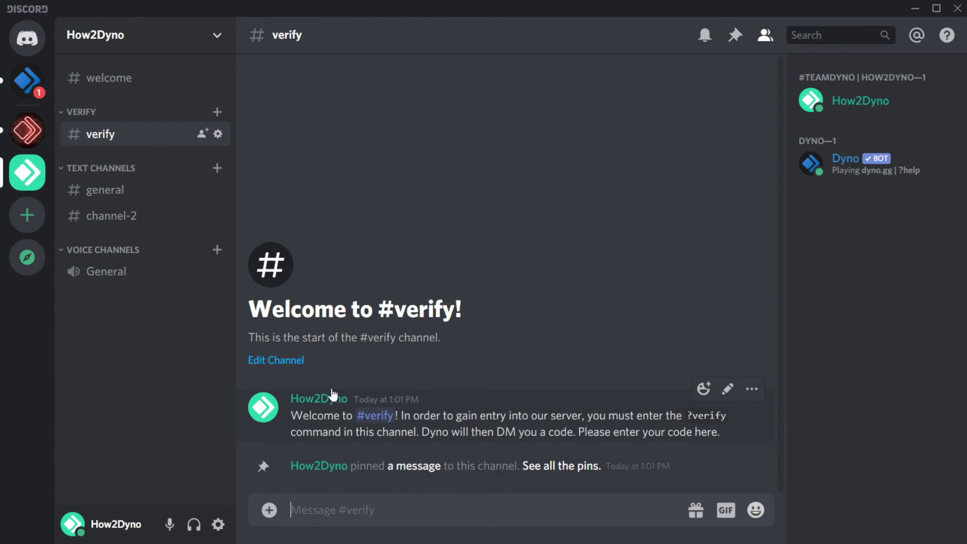
{"action": "left_click", "coordinate": [27, 79]}
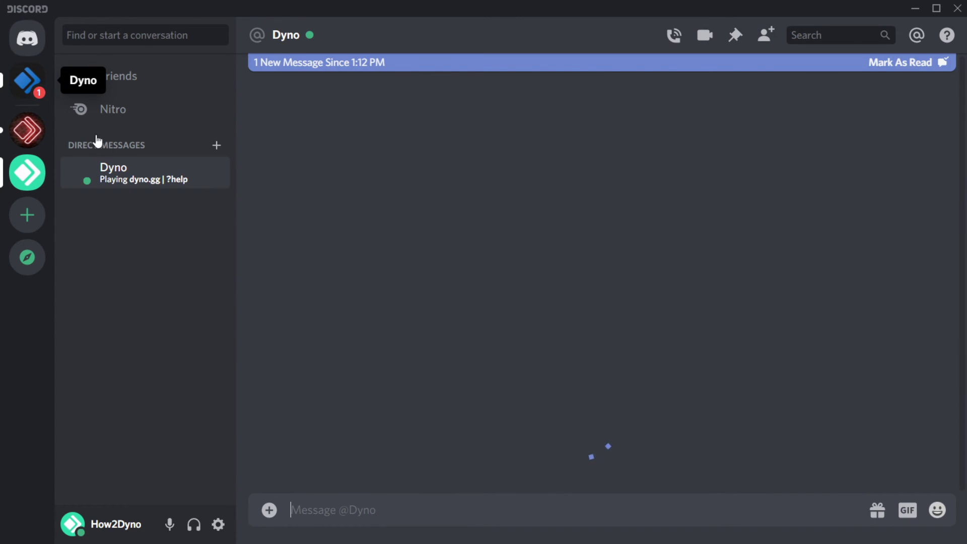
{"action": "left_click_drag", "start_coordinate": [395, 472], "coordinate": [358, 468]}
{"action": "key", "text": "ctrl+c"}
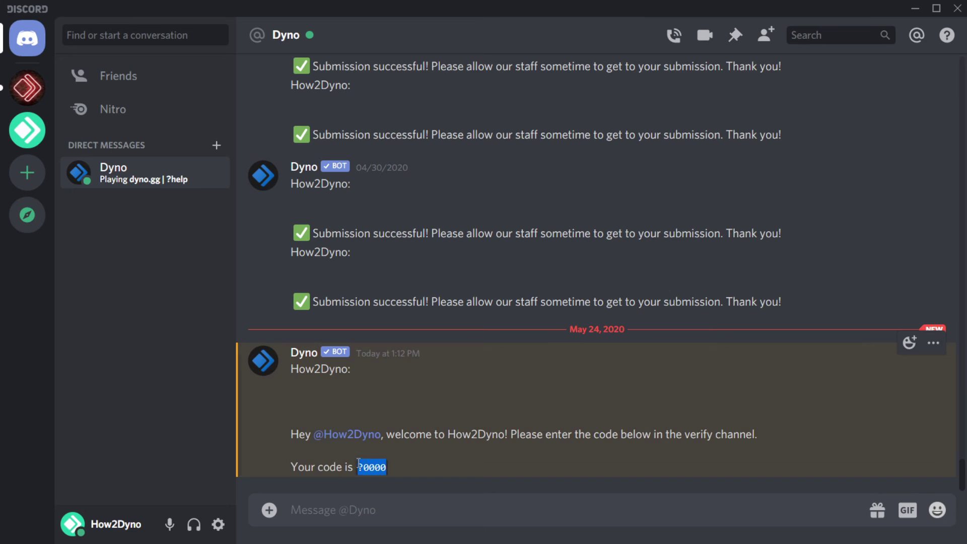
{"action": "left_click", "coordinate": [34, 120]}
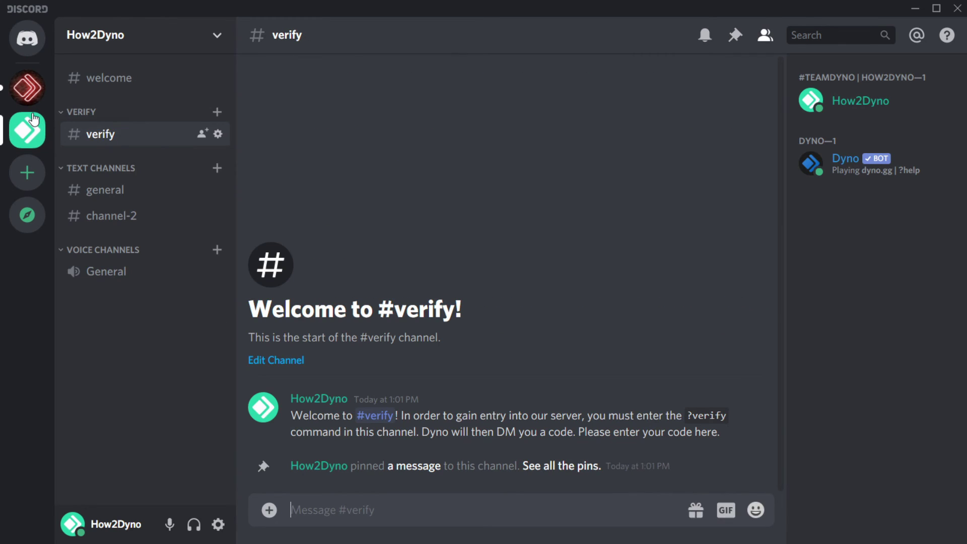
{"action": "key", "text": "ctrl+v"}
{"action": "key", "text": "Return"}
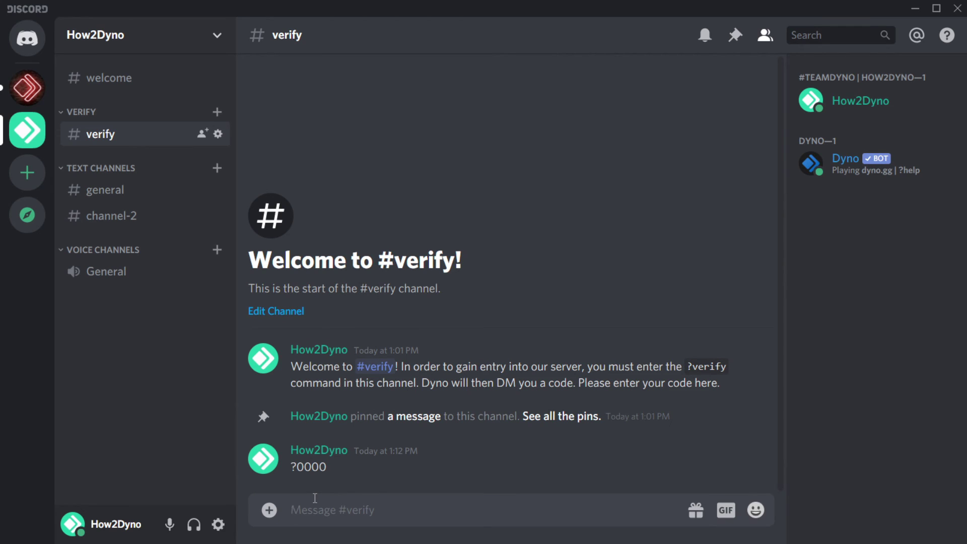